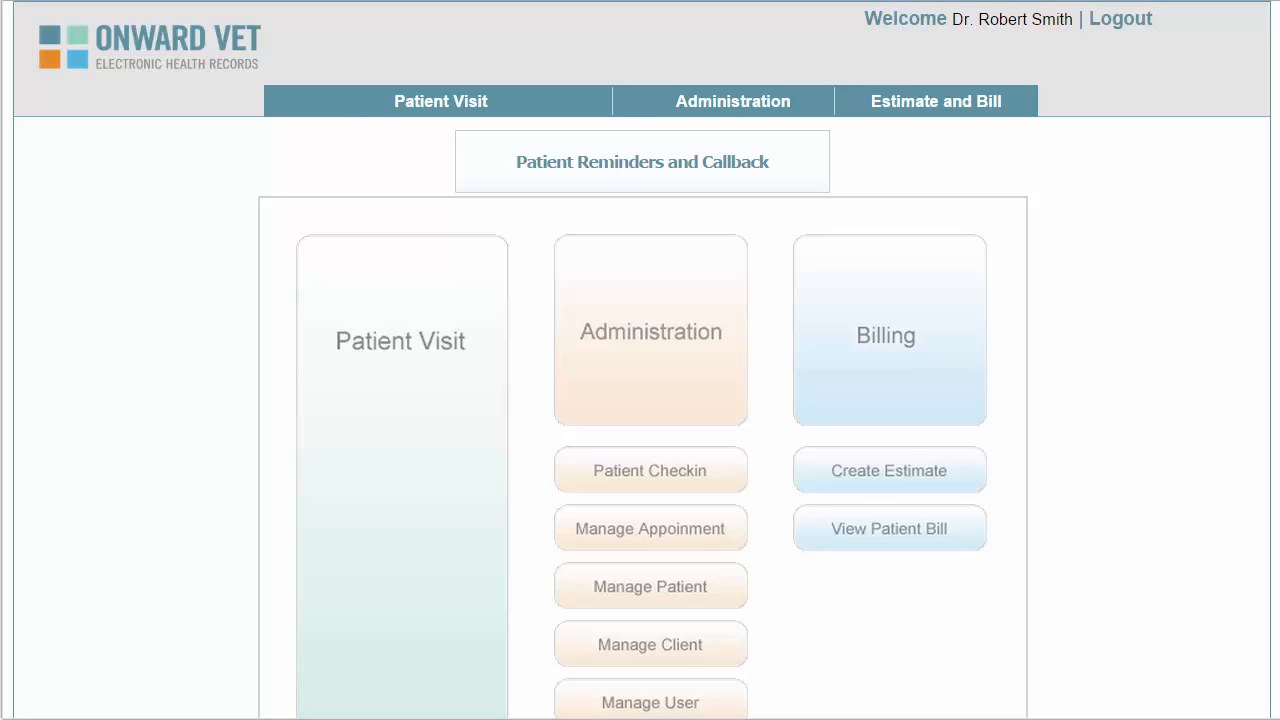
Open a blank Add New Client form from the client management page
mouse_move(381, 101)
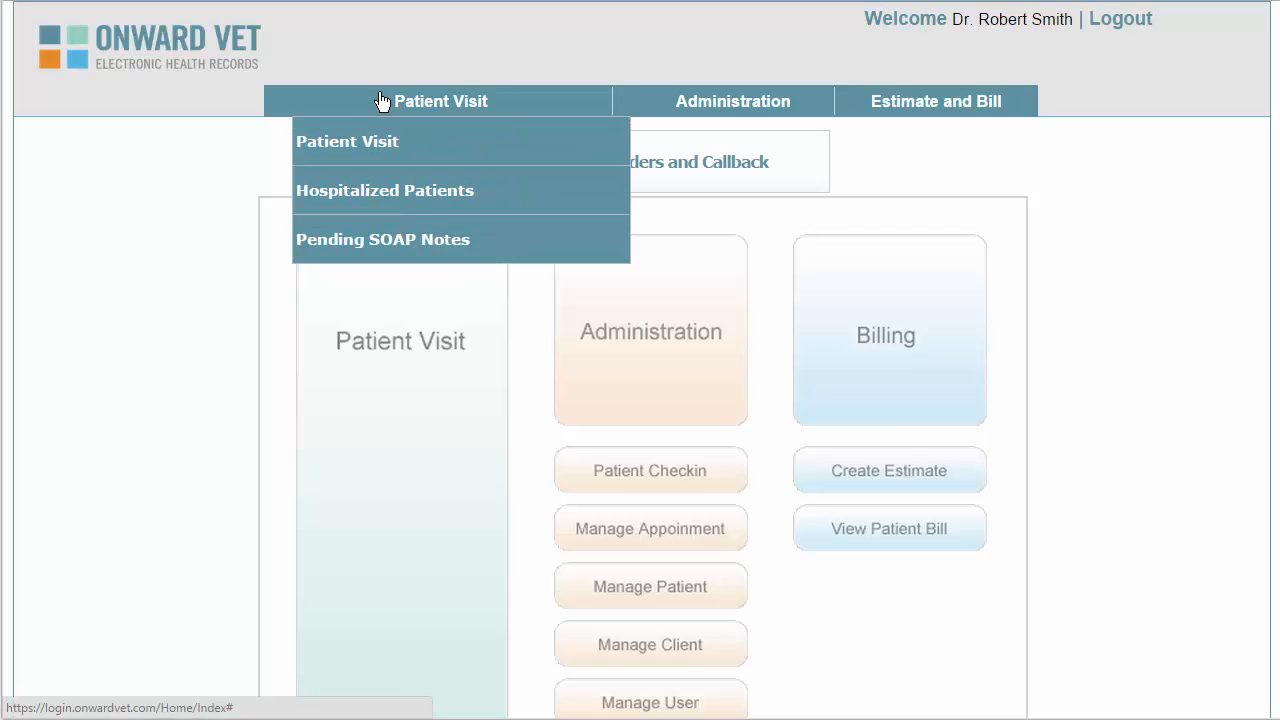
mouse_move(673, 109)
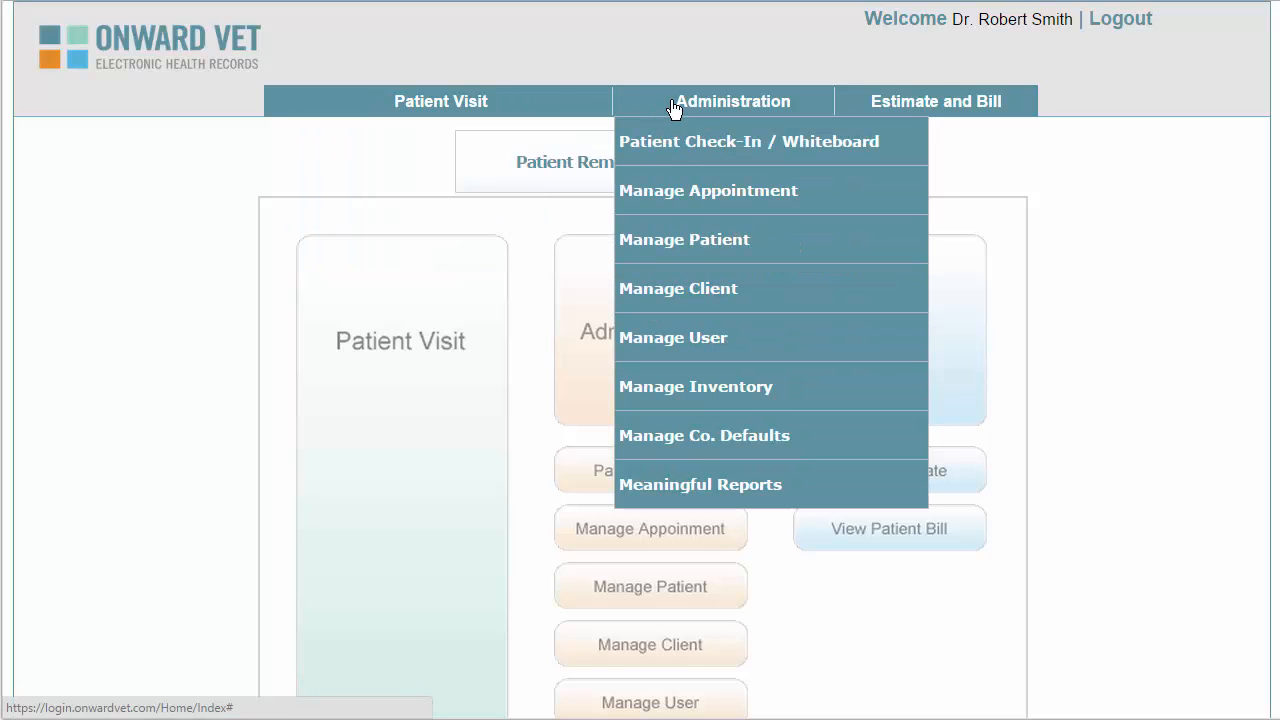
mouse_move(890, 115)
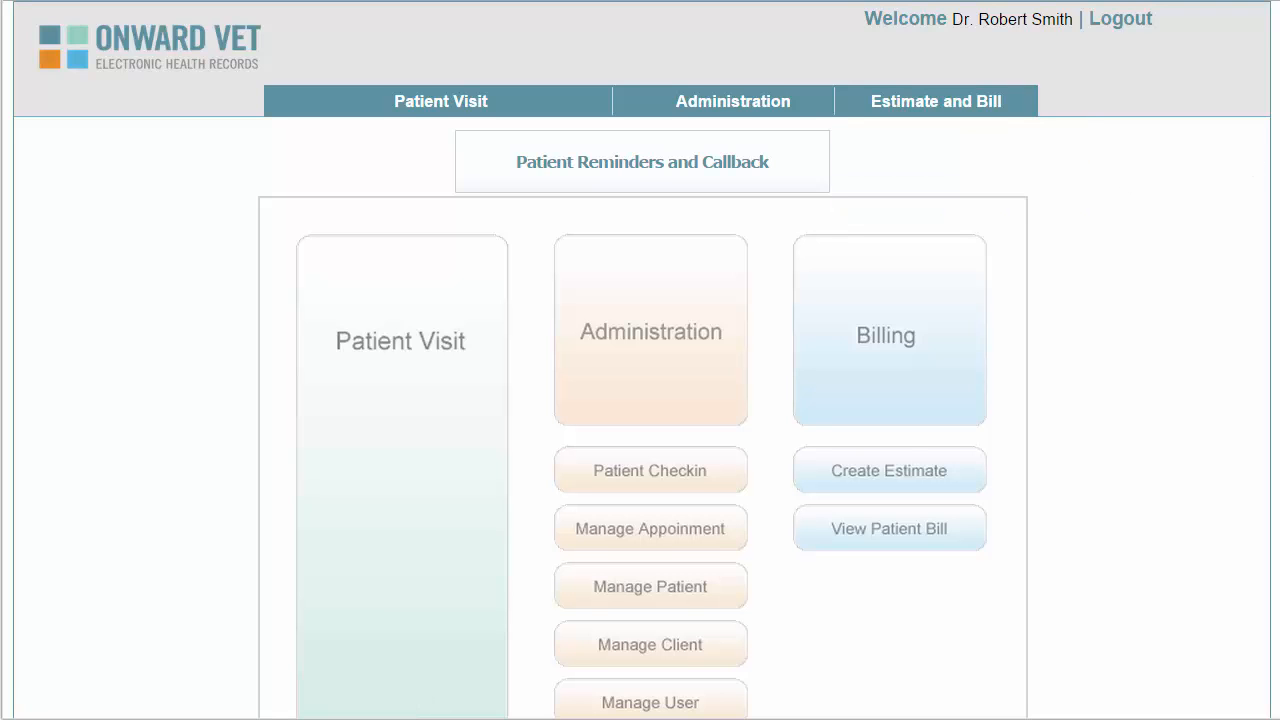
scroll(640, 400, "down", 3)
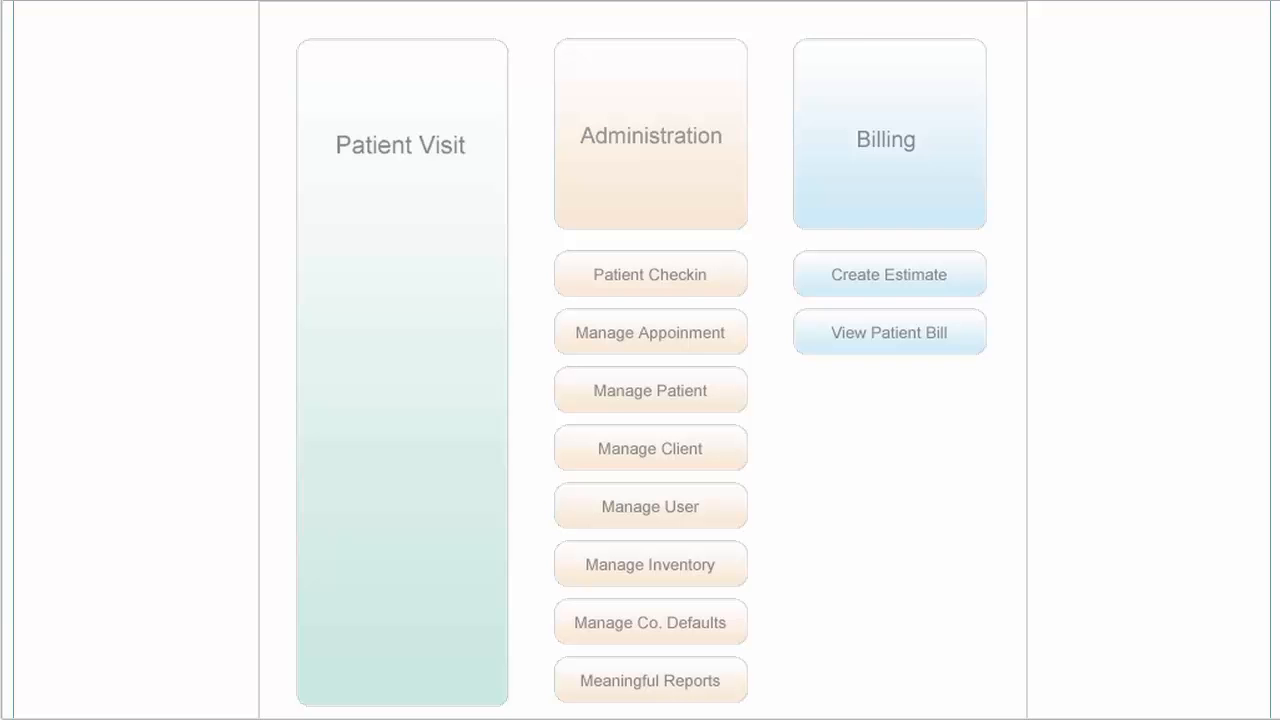
scroll(640, 400, "up", 3)
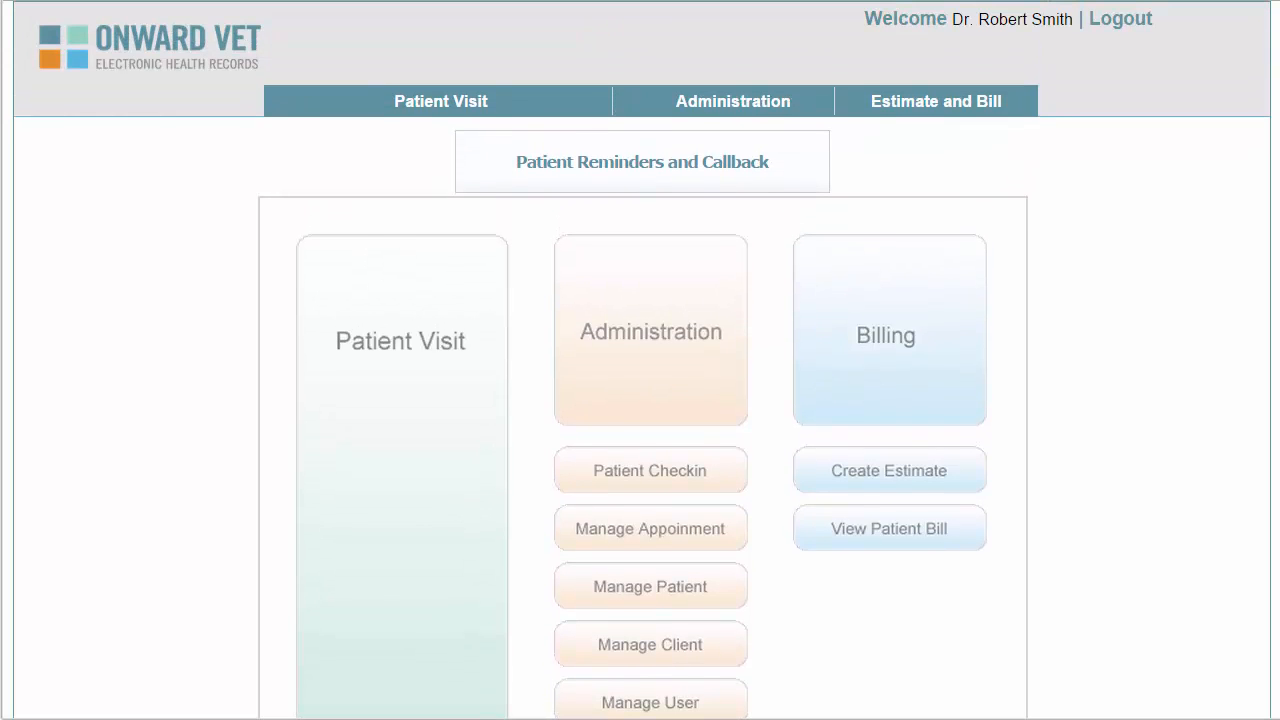
mouse_move(728, 108)
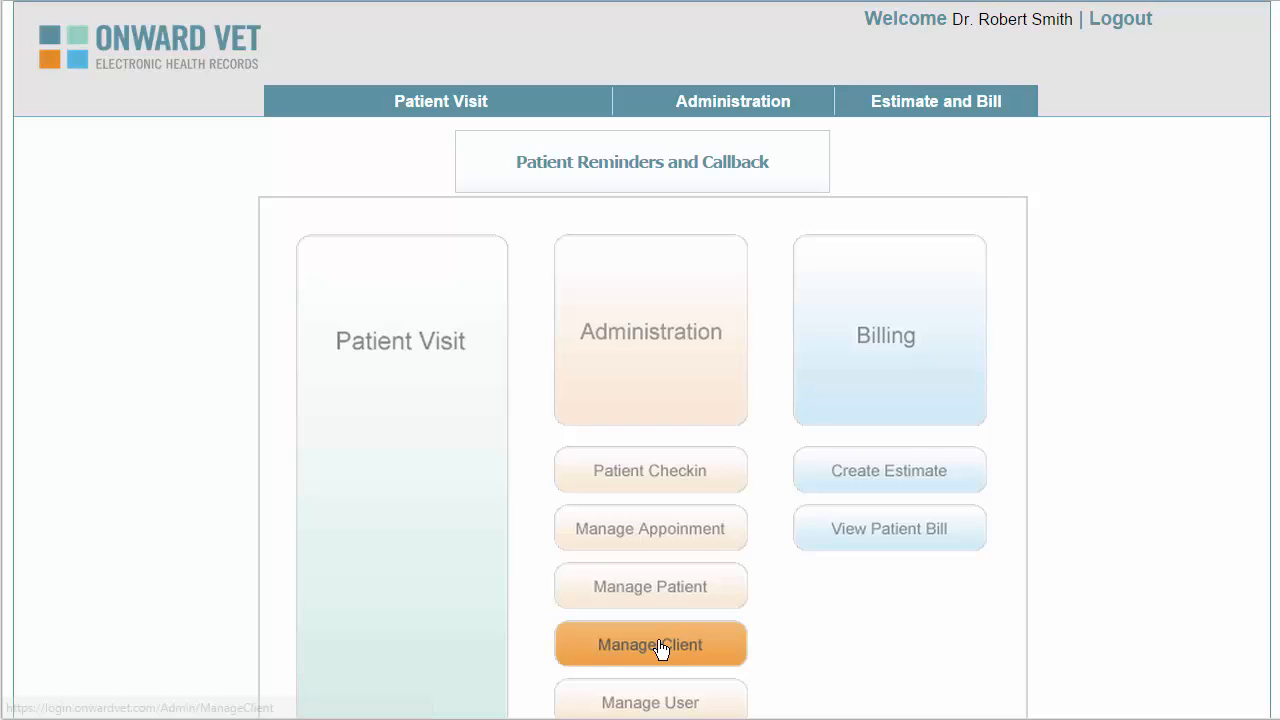
left_click(658, 645)
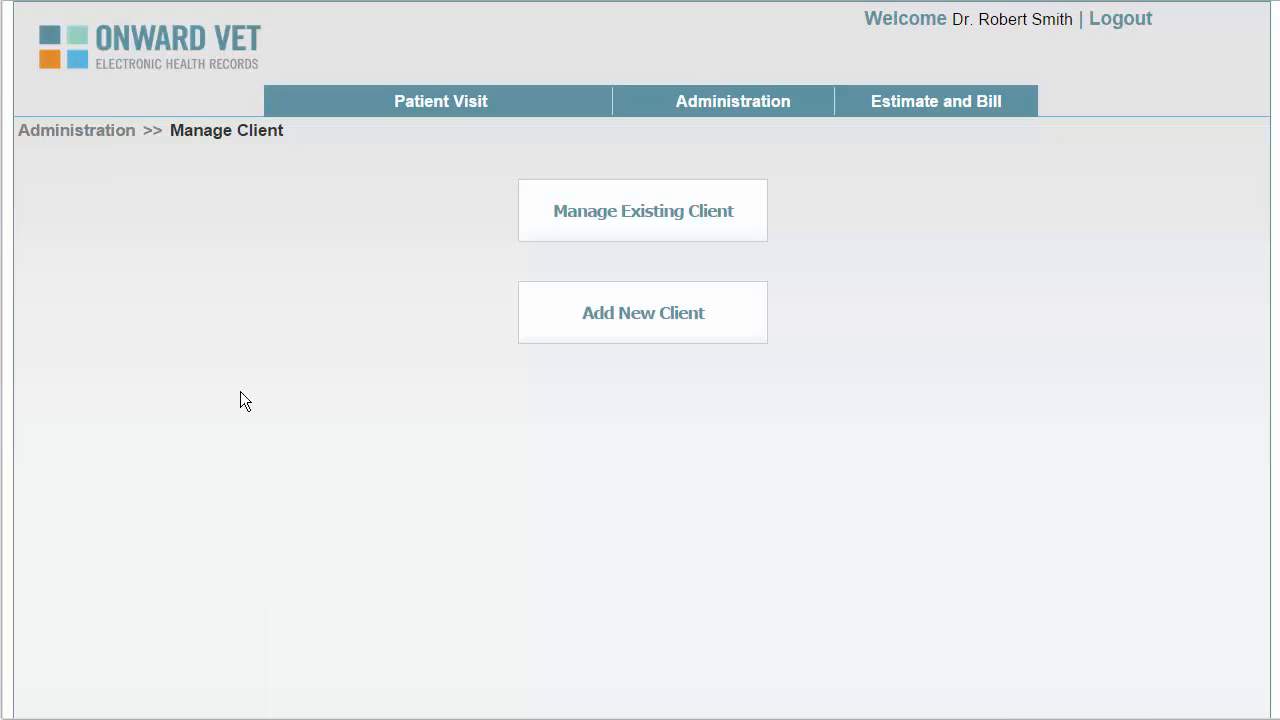
left_click(634, 318)
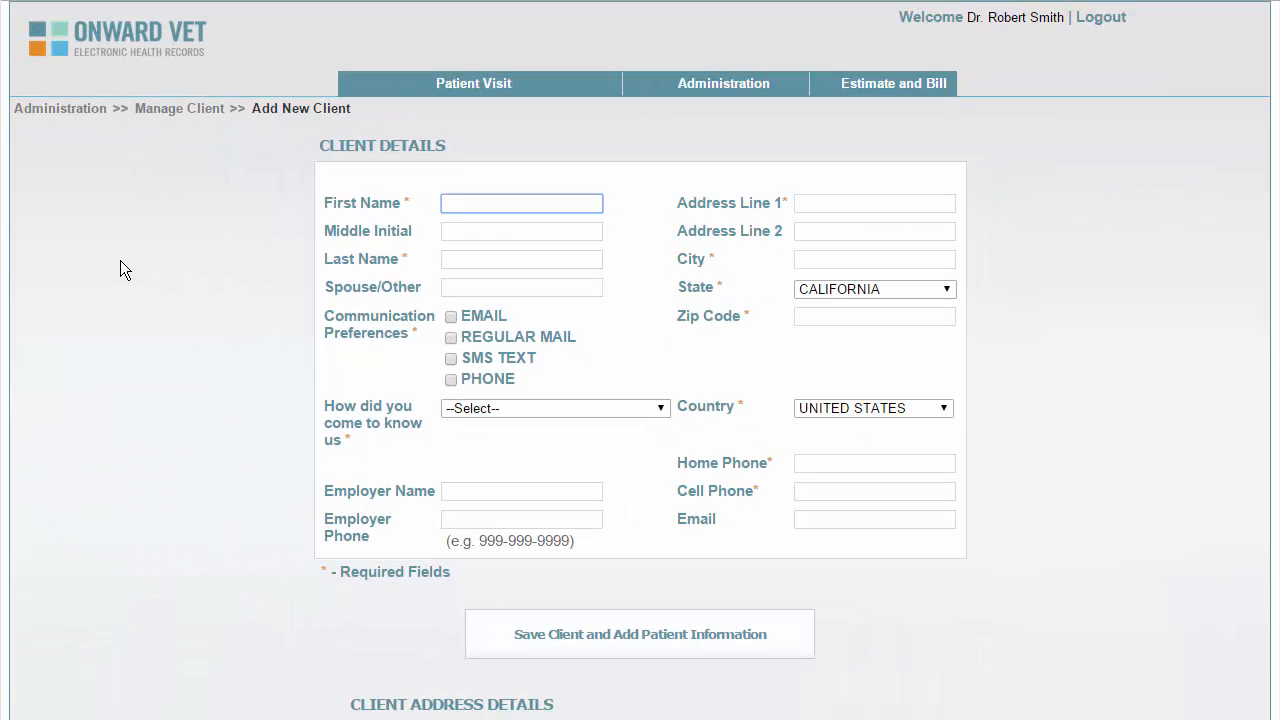
Enter the client's first and last name, tick EMAIL, and set referral source to Google Search
key("Tab")
key("Tab")
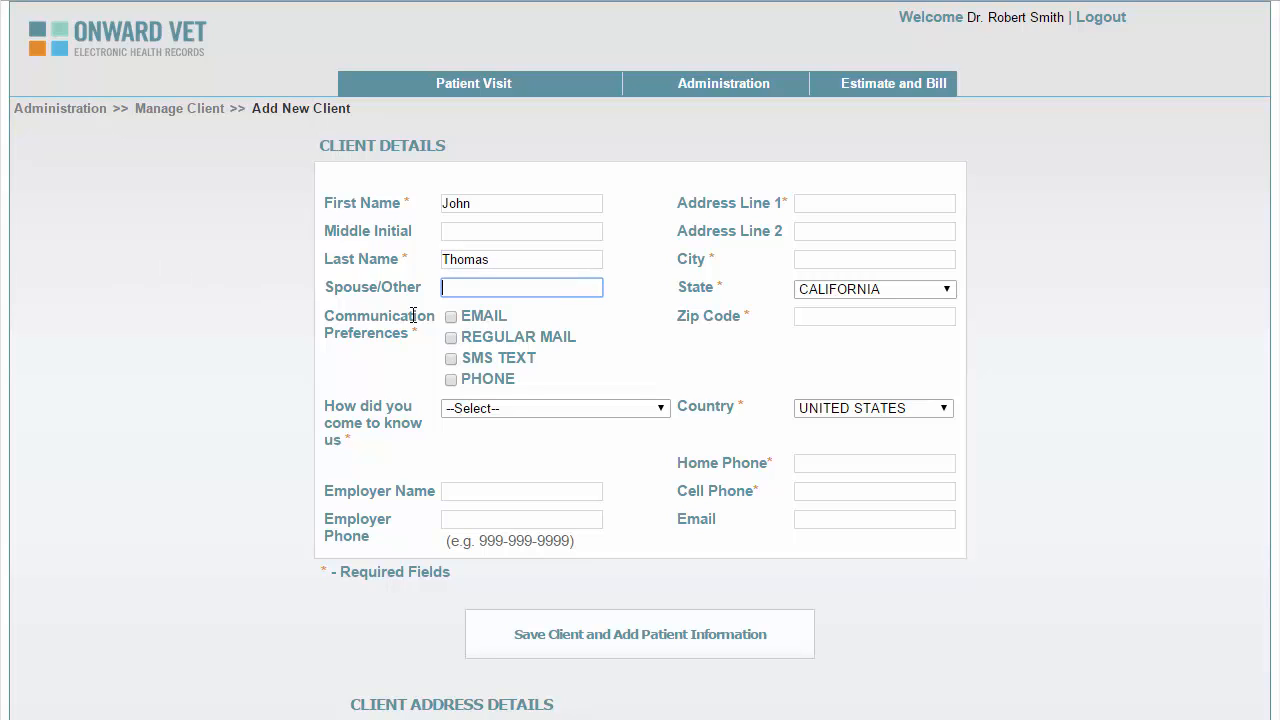
left_click(450, 318)
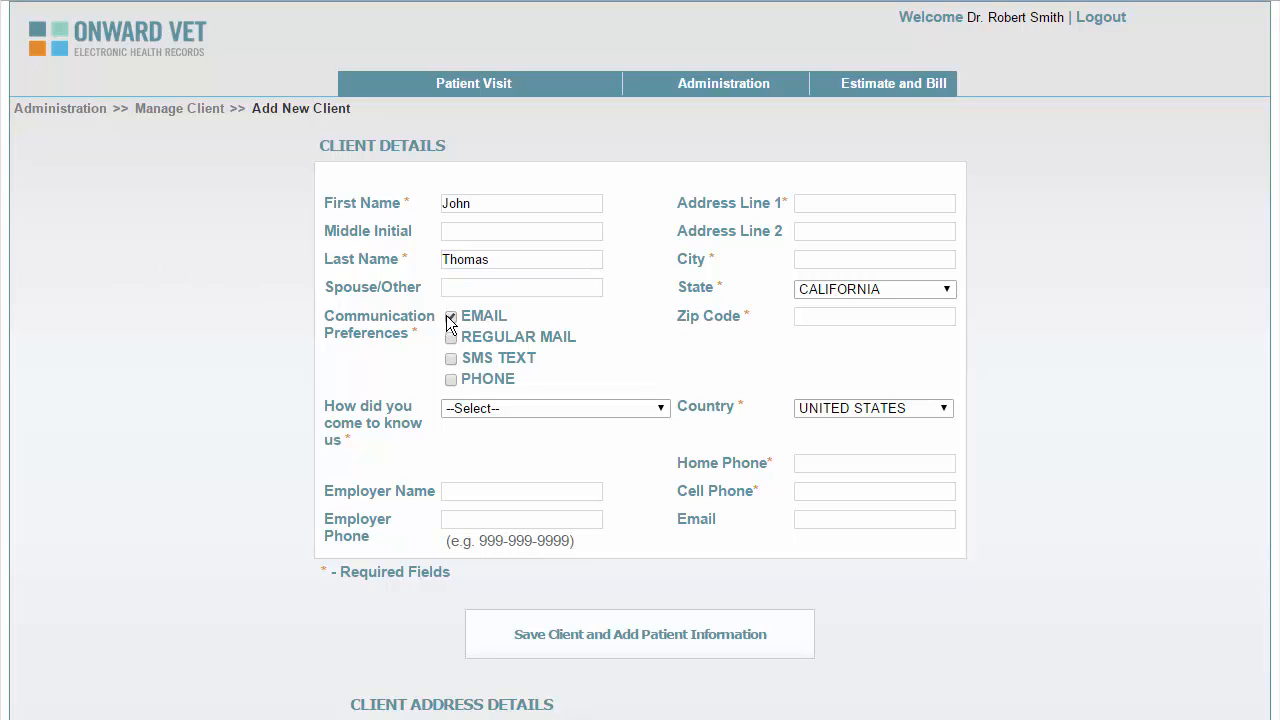
left_click(660, 409)
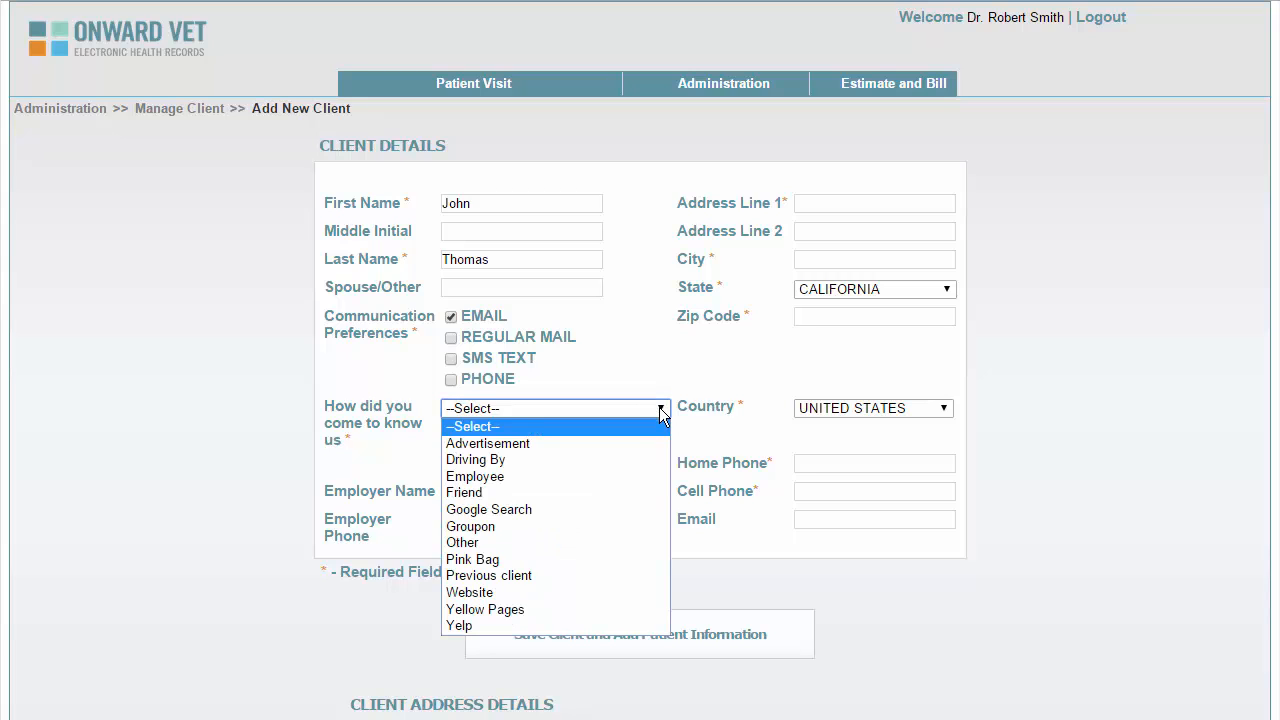
left_click(539, 508)
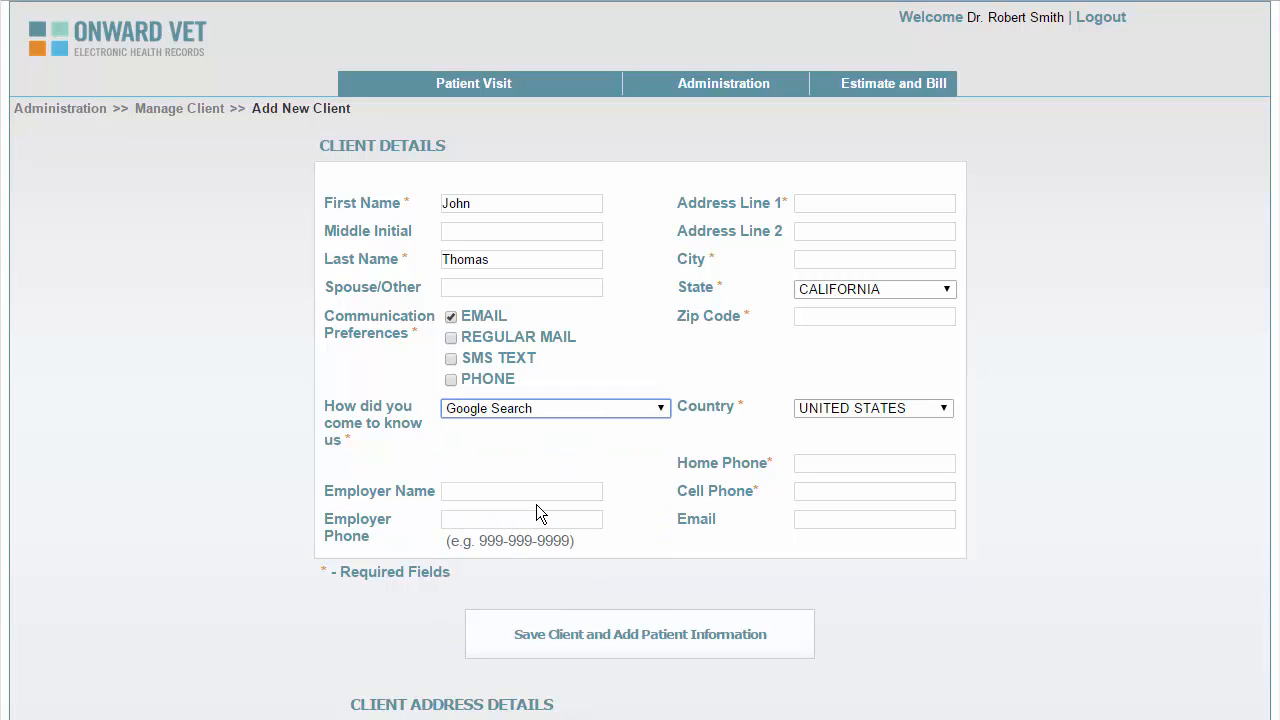
Enter the client's street address, city and zip code
left_click(820, 205)
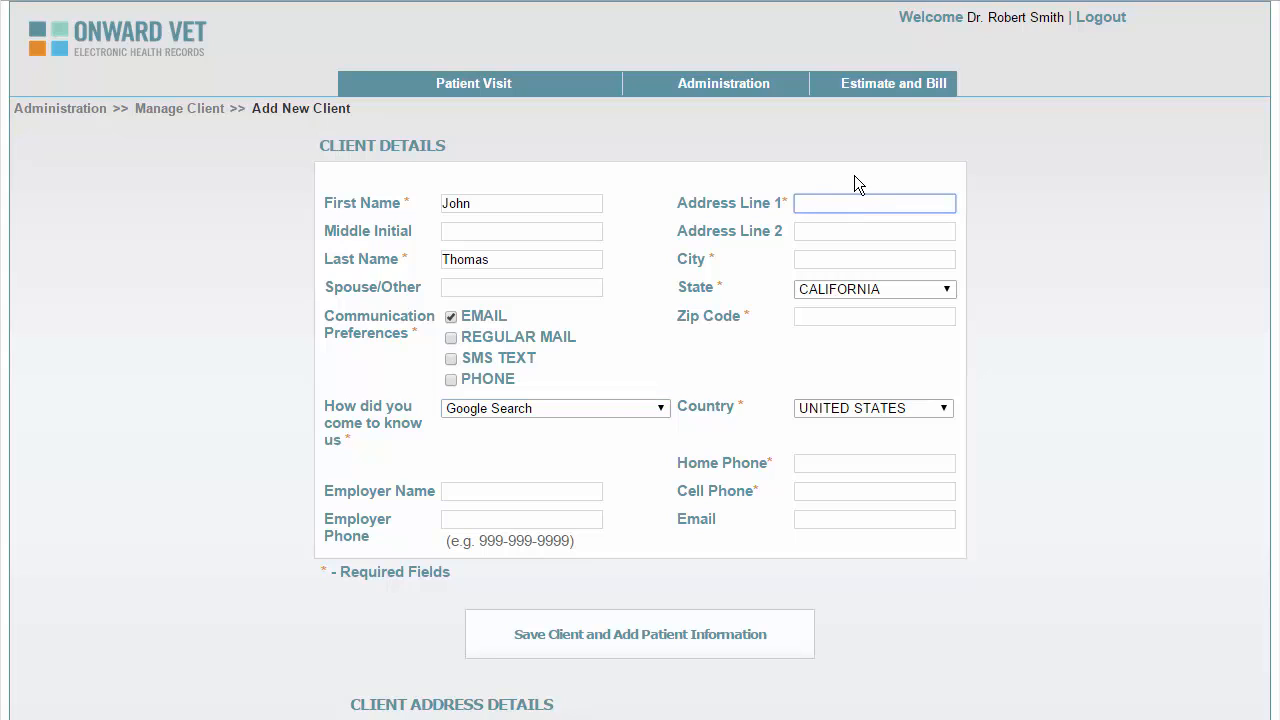
type("1234 Elm Ave")
key("Tab")
key("Tab")
type("My Town")
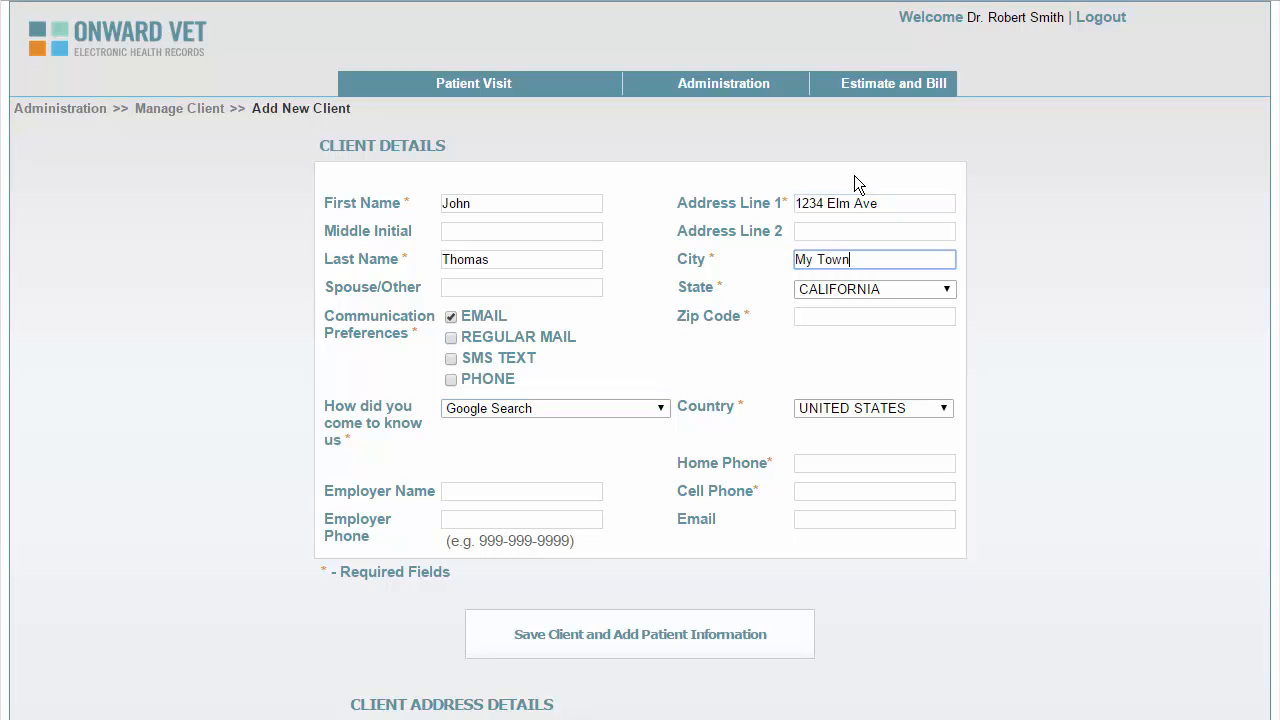
key("Tab")
key("Tab")
type("92222")
Enter the client's cell phone number and email address
key("Tab")
key("Tab")
key("Tab")
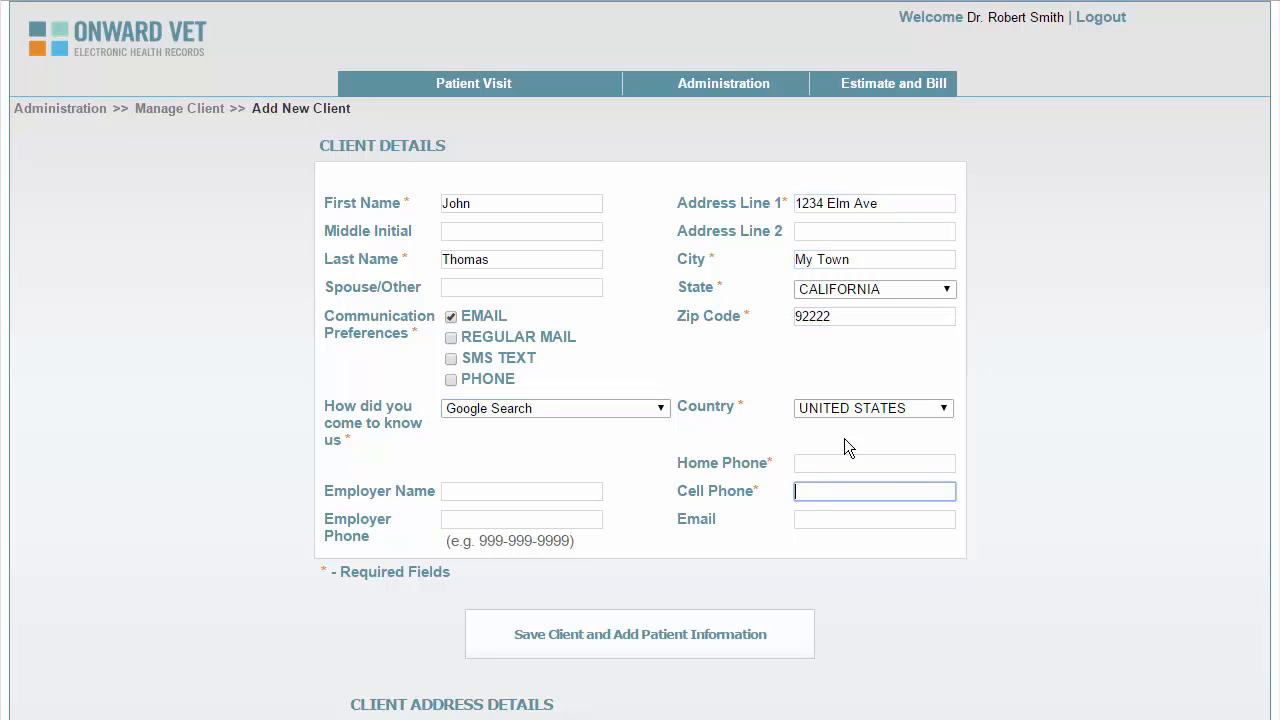
type("9095551212")
key("Tab")
type("J")
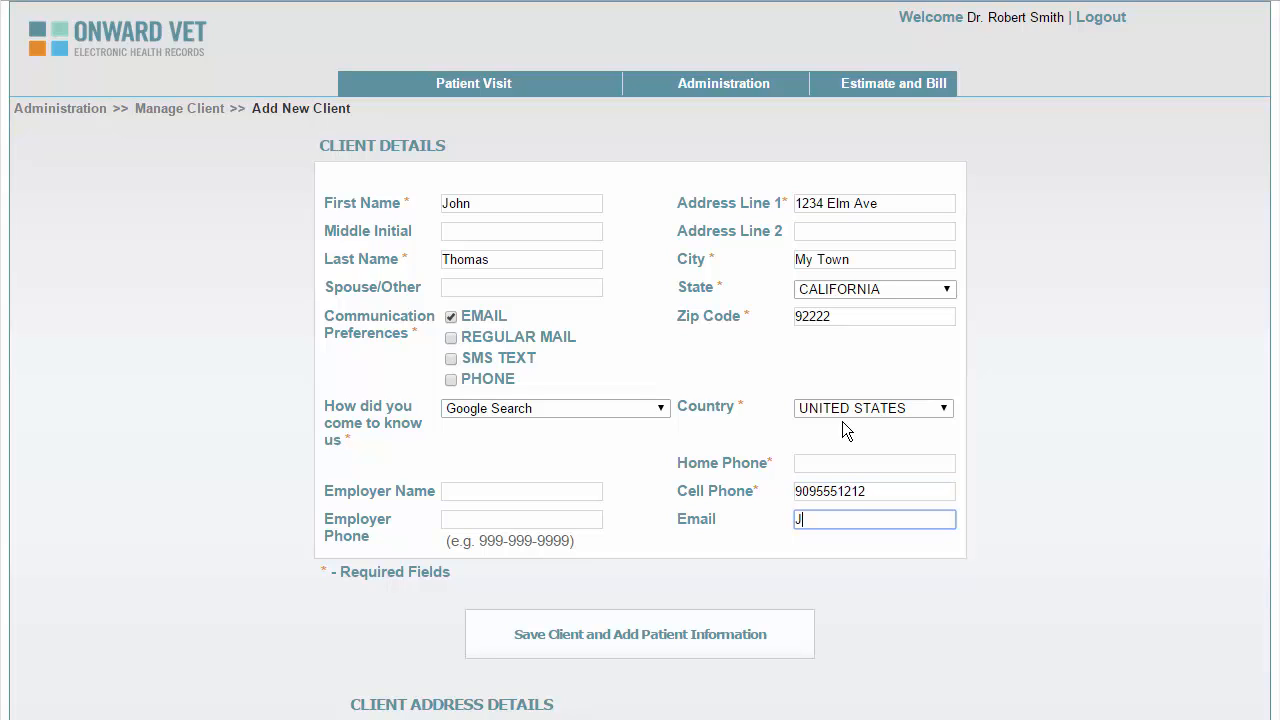
type("thomas@fakeemail.com")
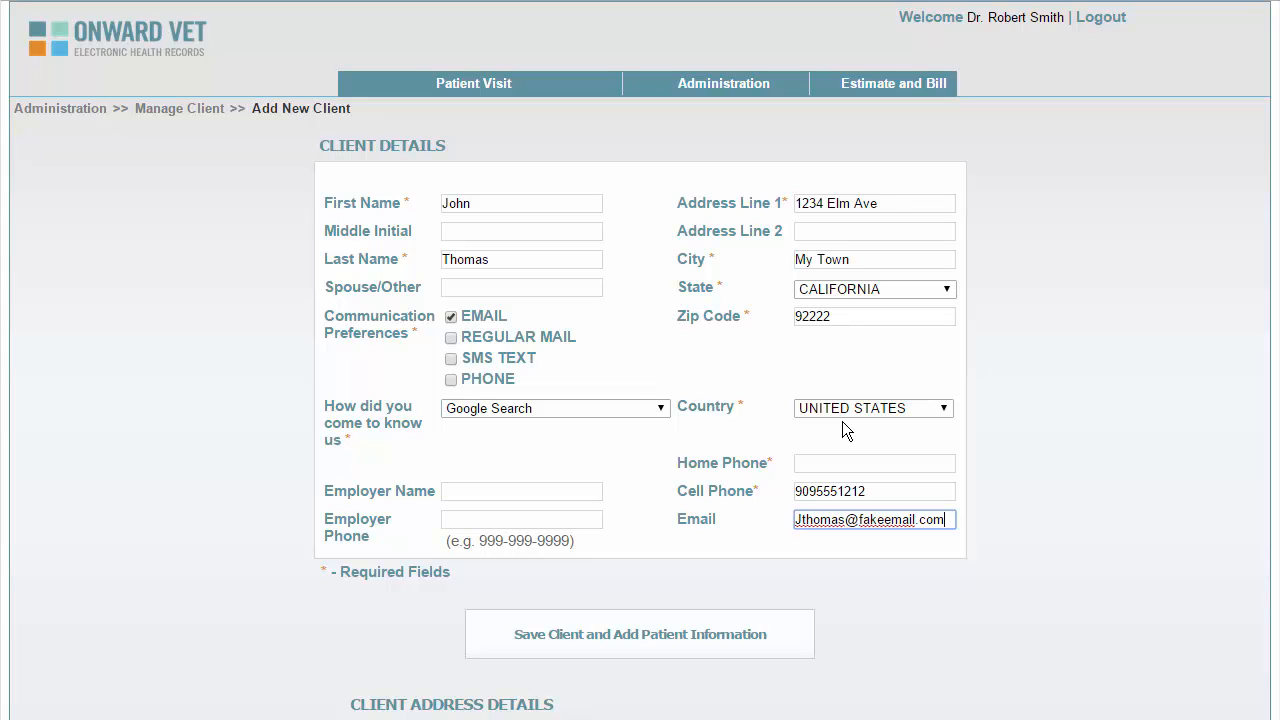
Save the client and start patient Zoey with species Canine
left_click(613, 634)
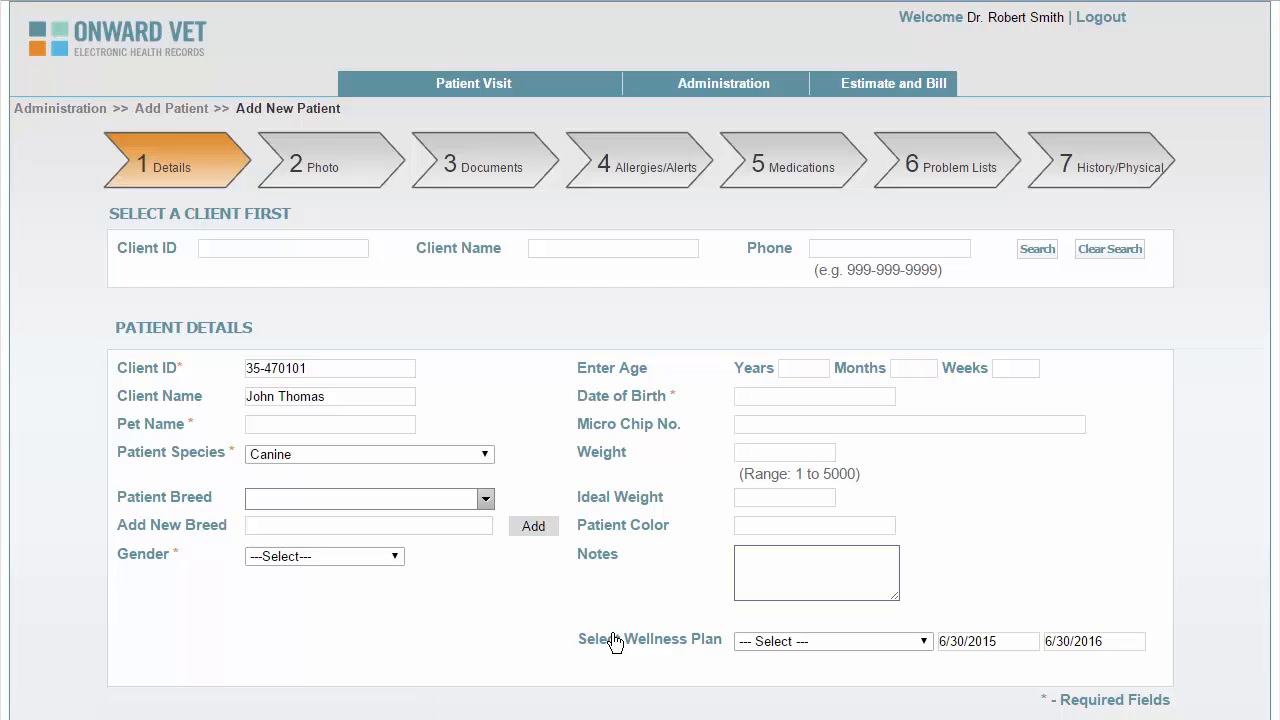
left_click(393, 424)
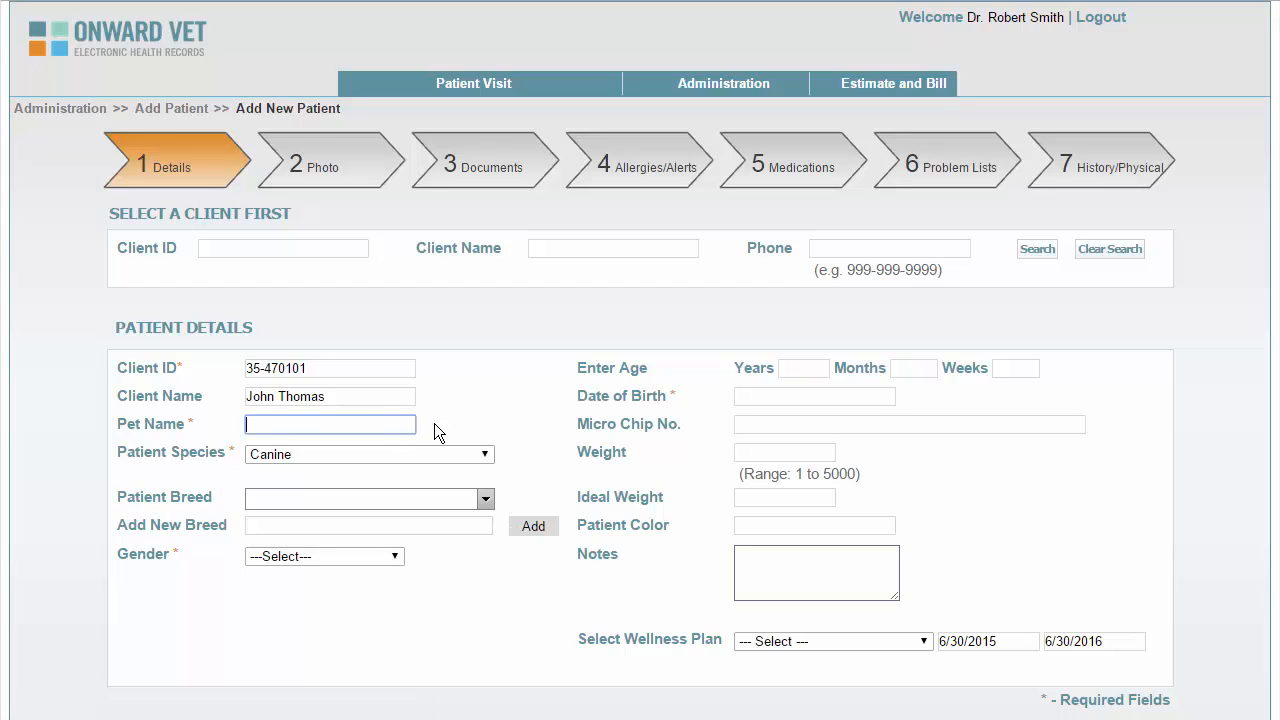
type("Zoey")
left_click(466, 462)
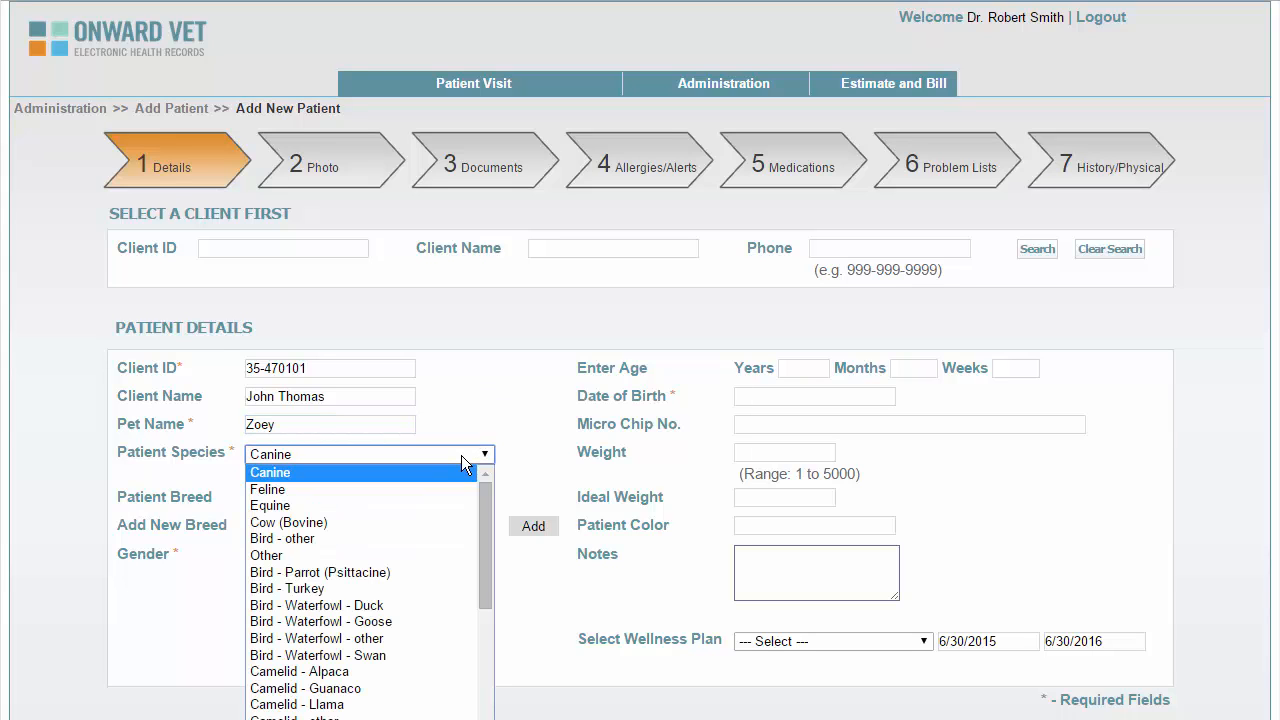
left_click(462, 456)
Choose dauchshund as Zoey's breed and Spayed as her gender
left_click(490, 497)
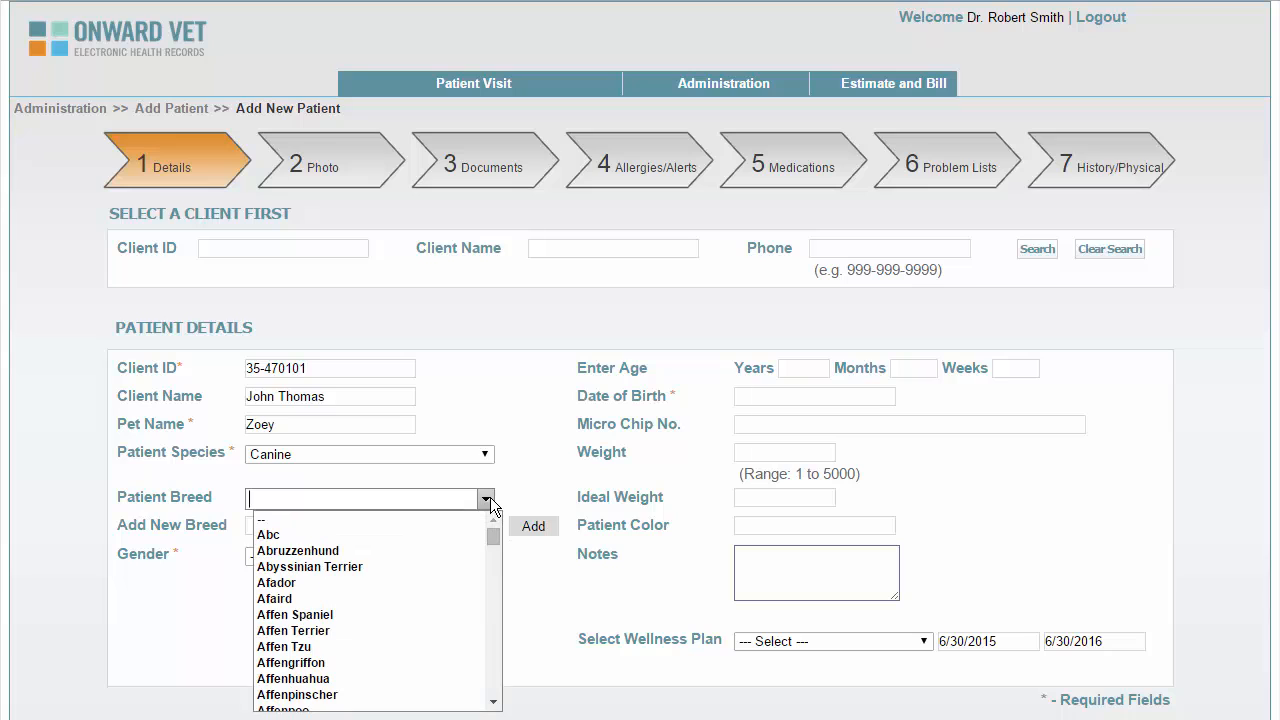
type("dauchshund")
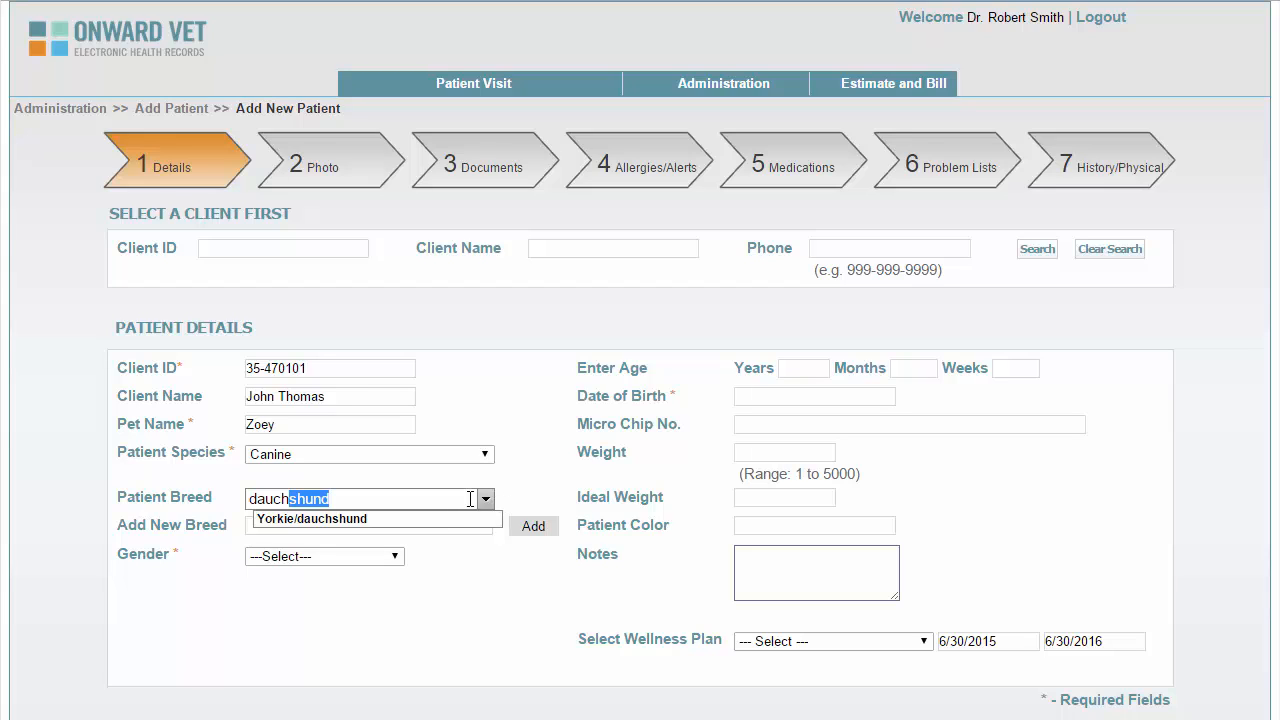
left_click(484, 499)
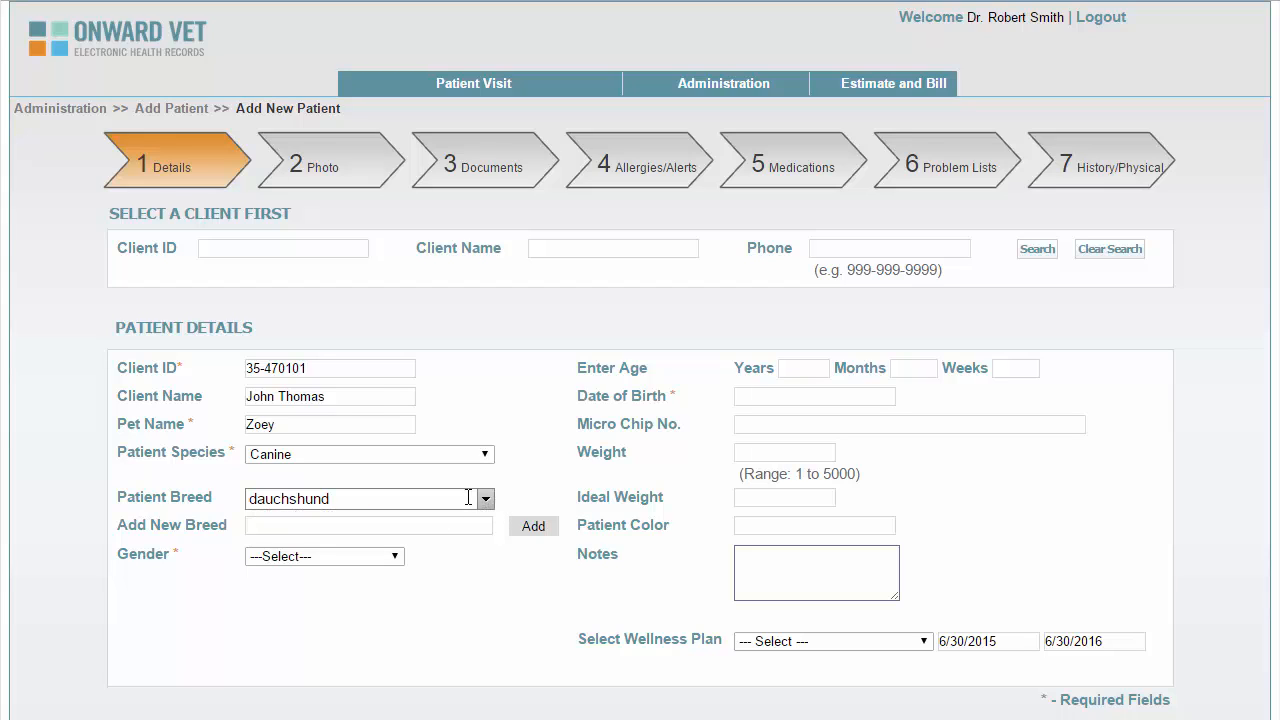
left_click(397, 555)
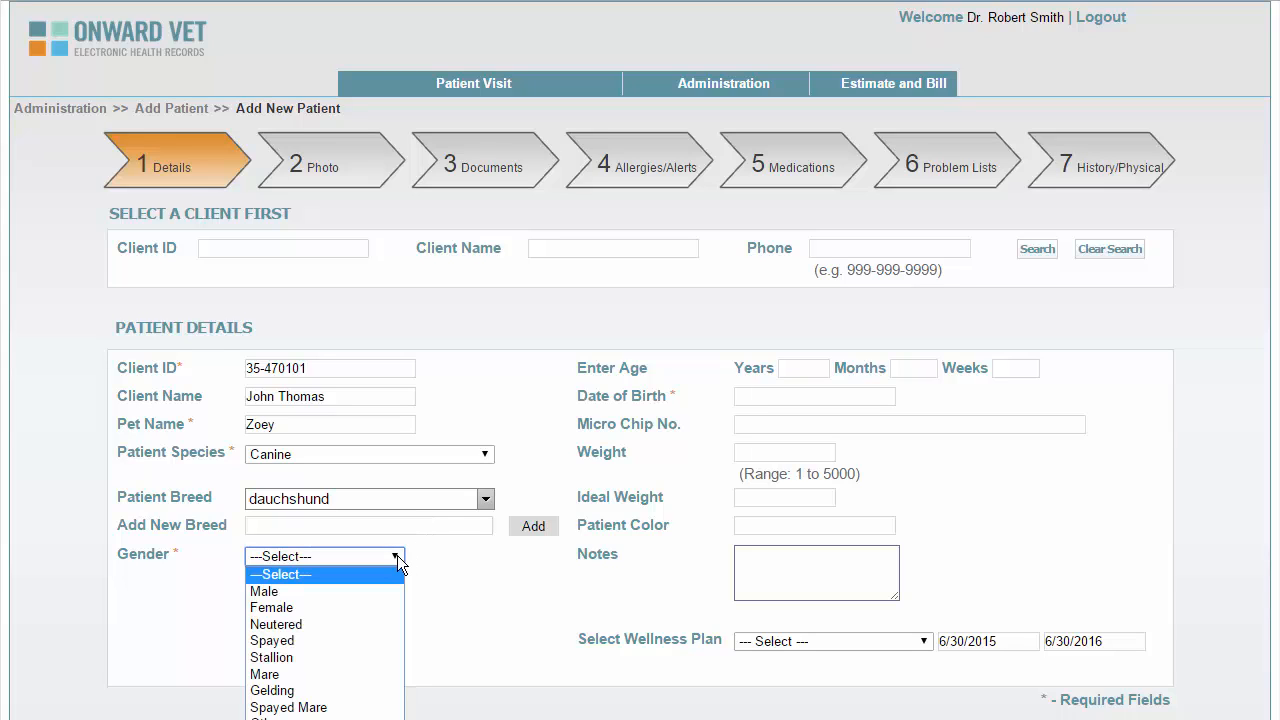
left_click(313, 636)
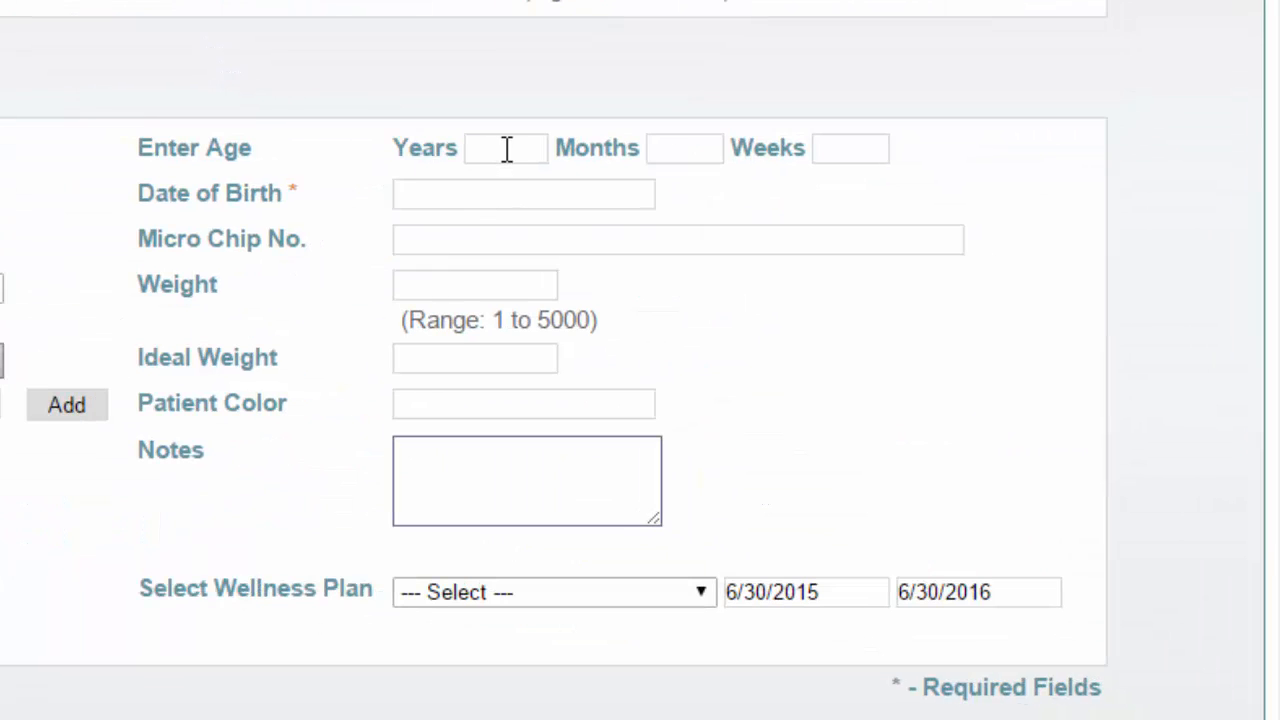
Enter an age of 7 years 2 months, then clear both age boxes again
left_click(506, 149)
type("7")
left_click(662, 157)
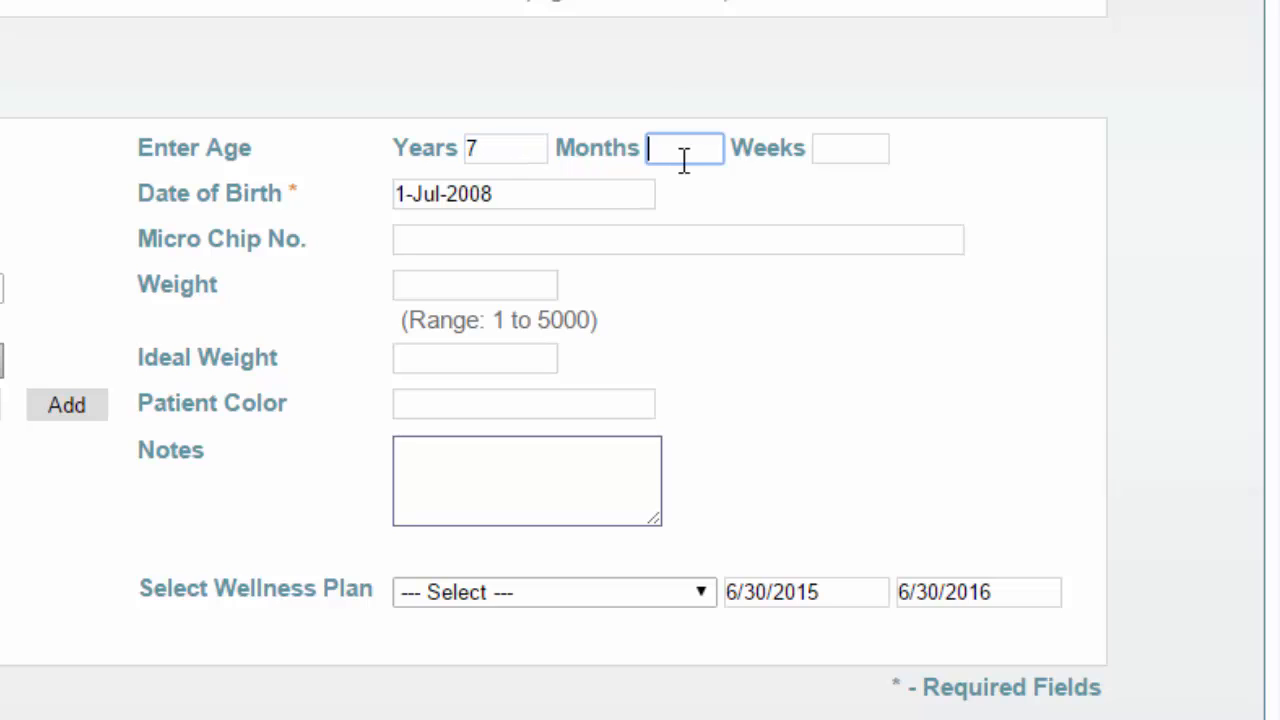
type("2")
key("Tab")
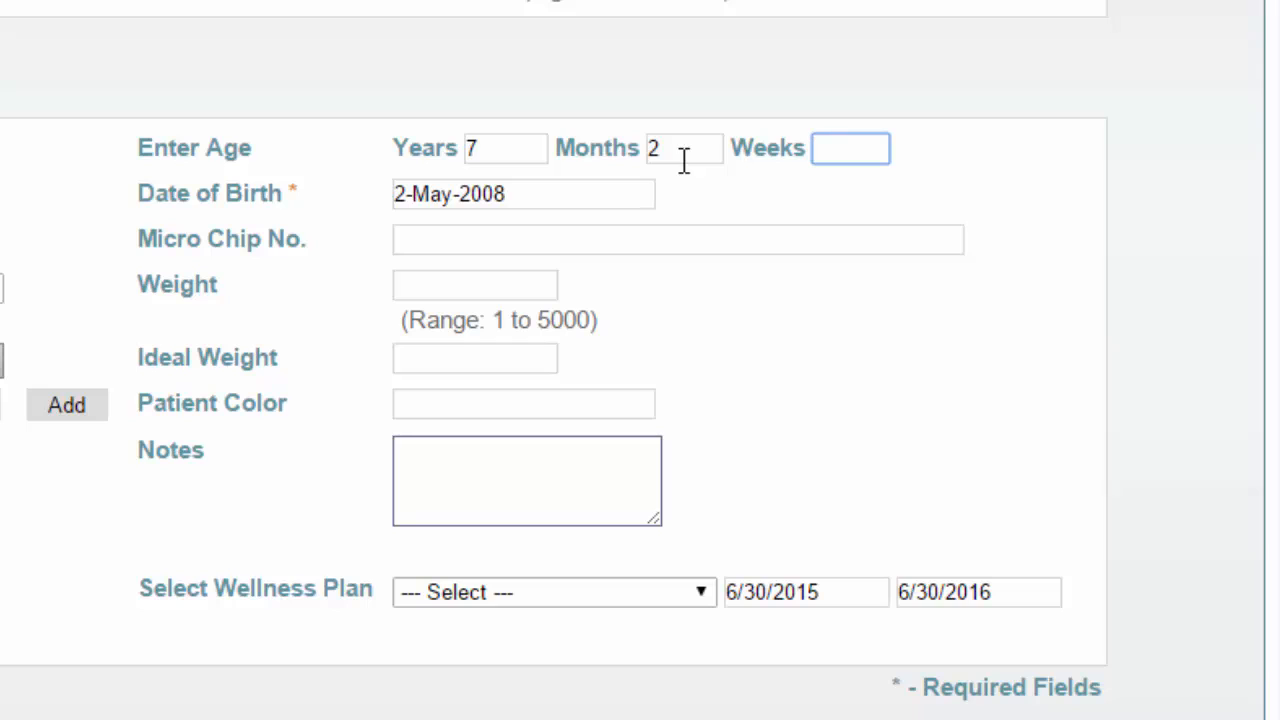
left_click_drag(671, 150, 634, 157)
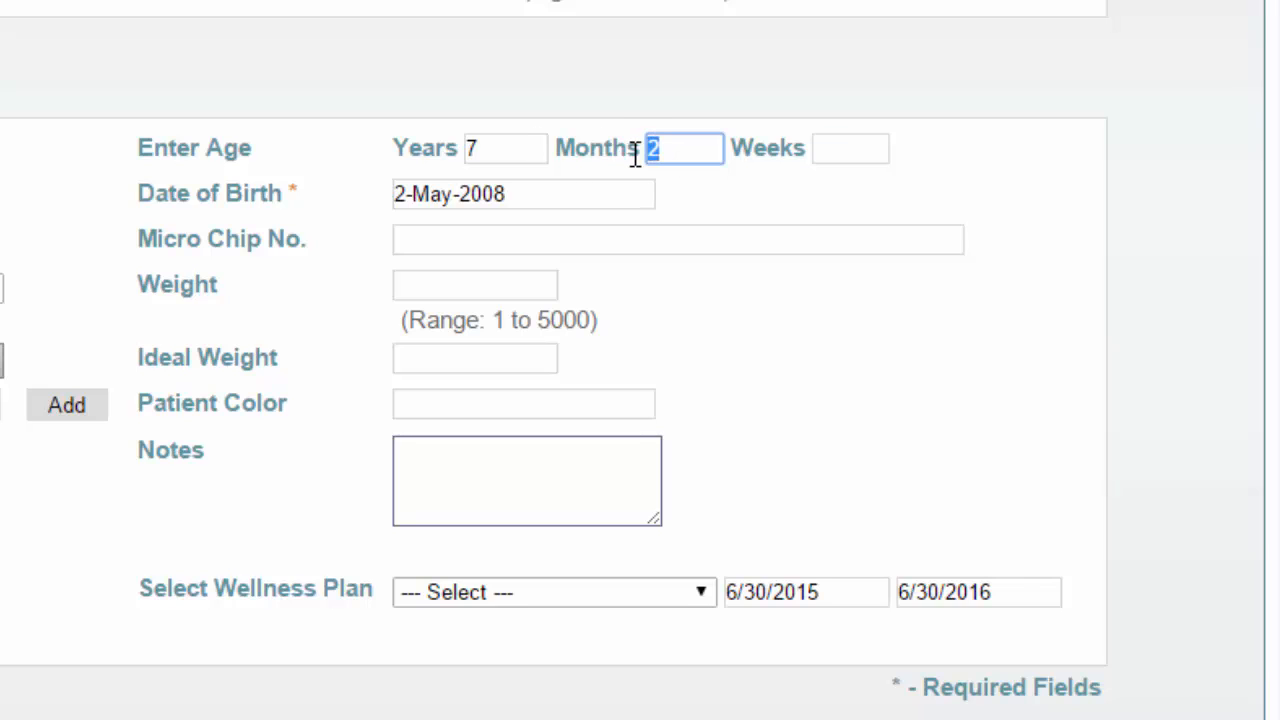
key("BackSpace")
key("shift+Tab")
key("End")
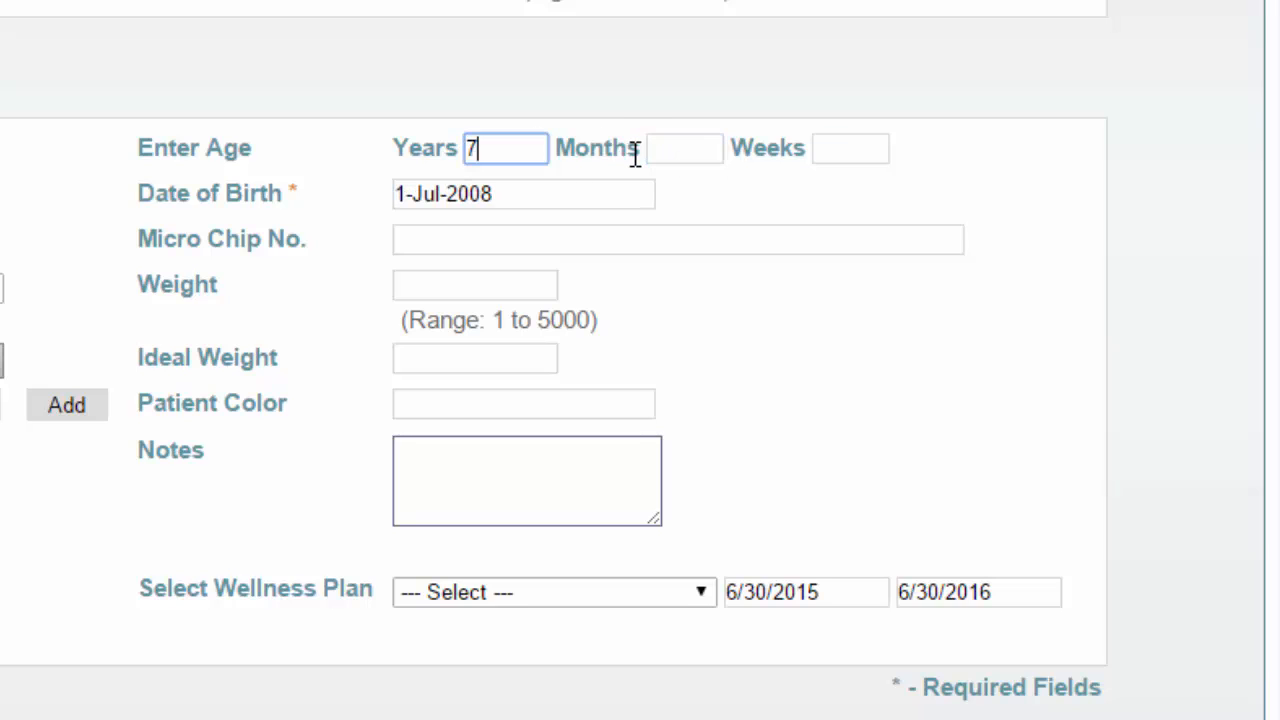
key("BackSpace")
key("Tab")
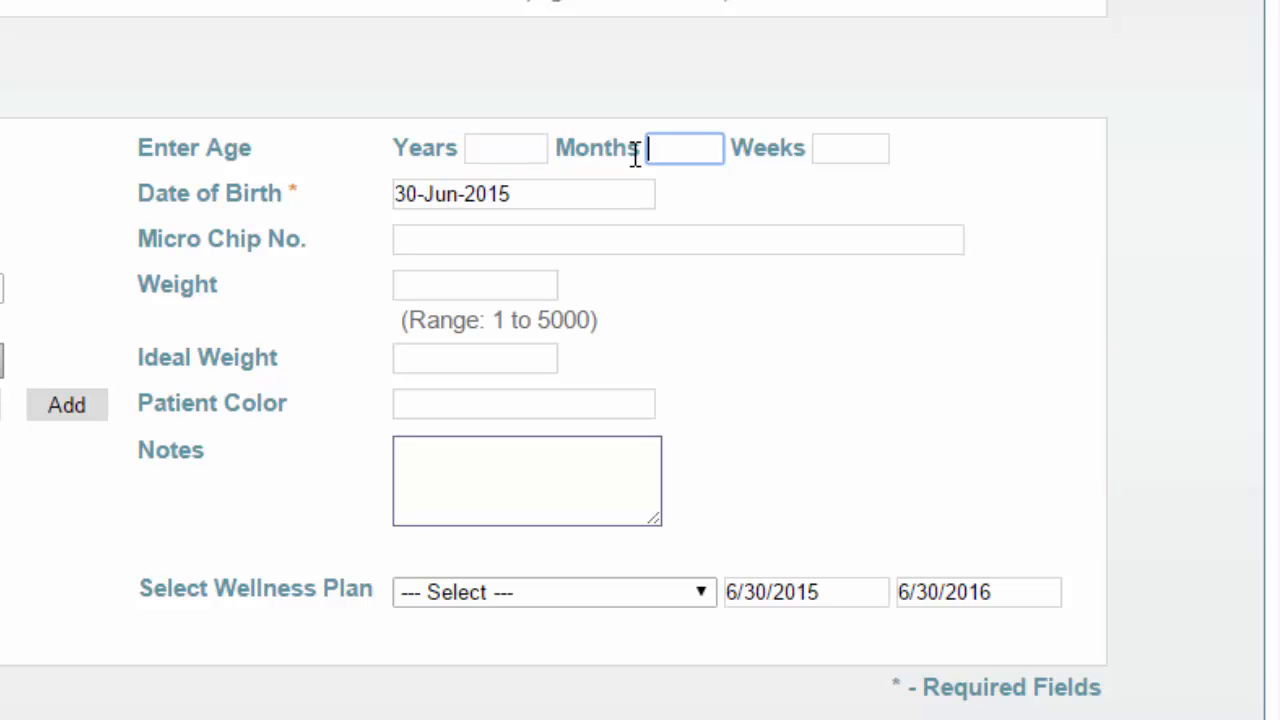
left_click(578, 204)
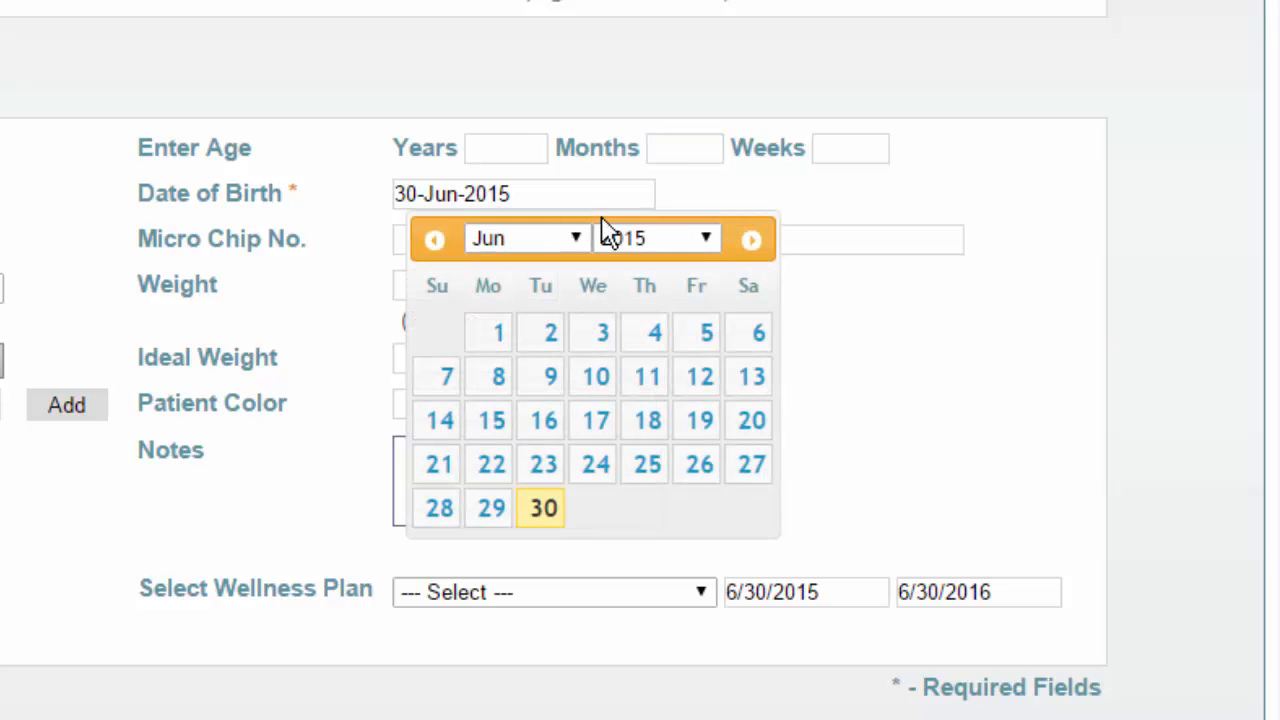
left_click(712, 238)
left_click(634, 561)
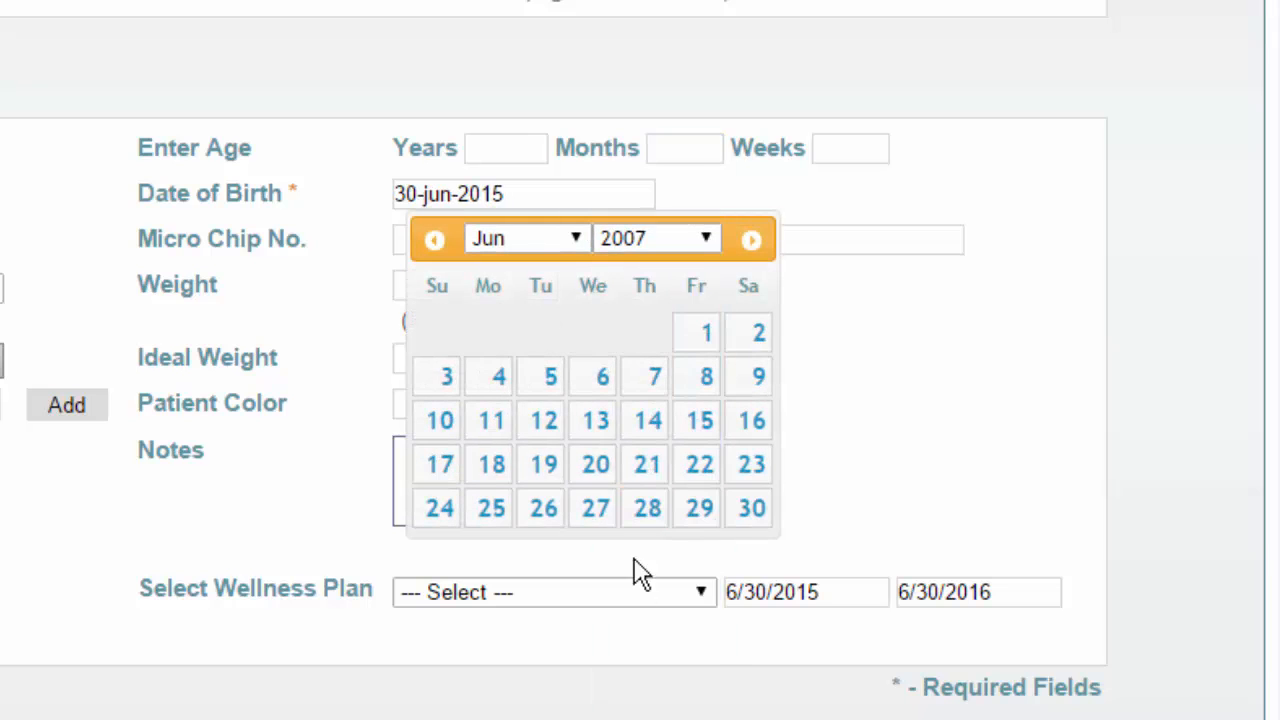
left_click(580, 240)
left_click(545, 430)
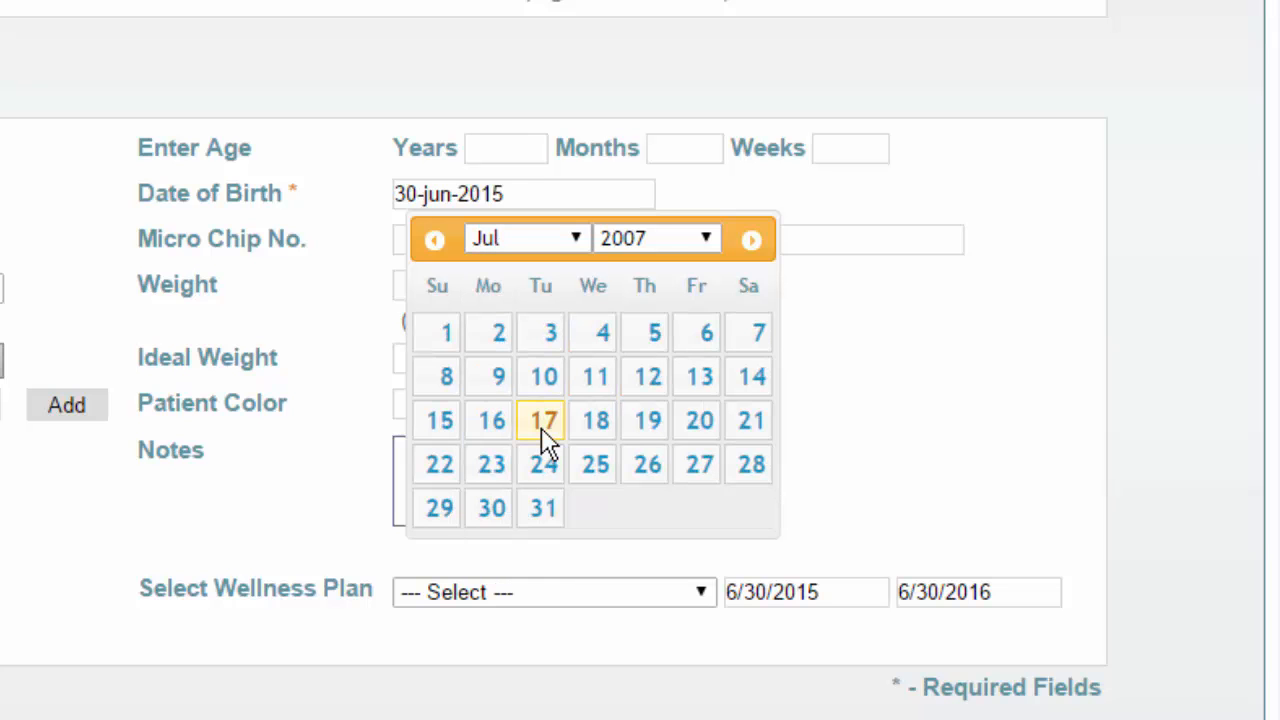
left_click(598, 336)
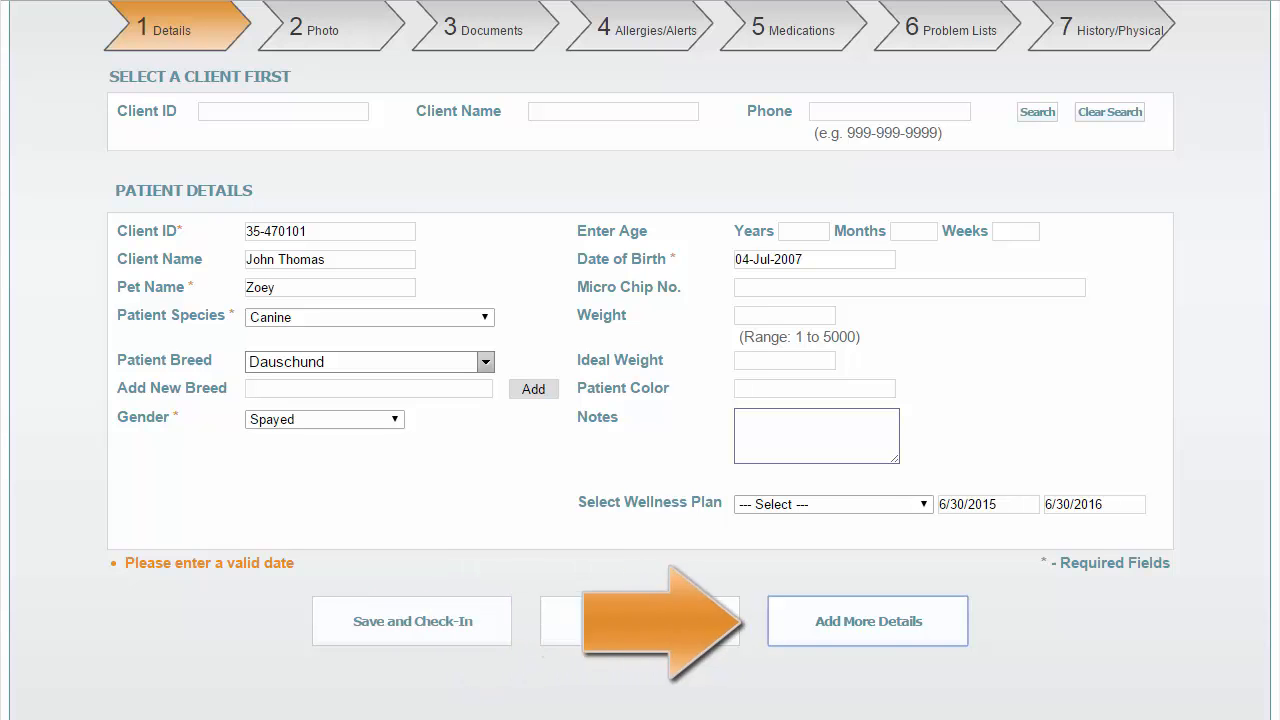
Go to Add More Details and upload 20150217_153253.jpg as Zoey's photo
left_click(871, 621)
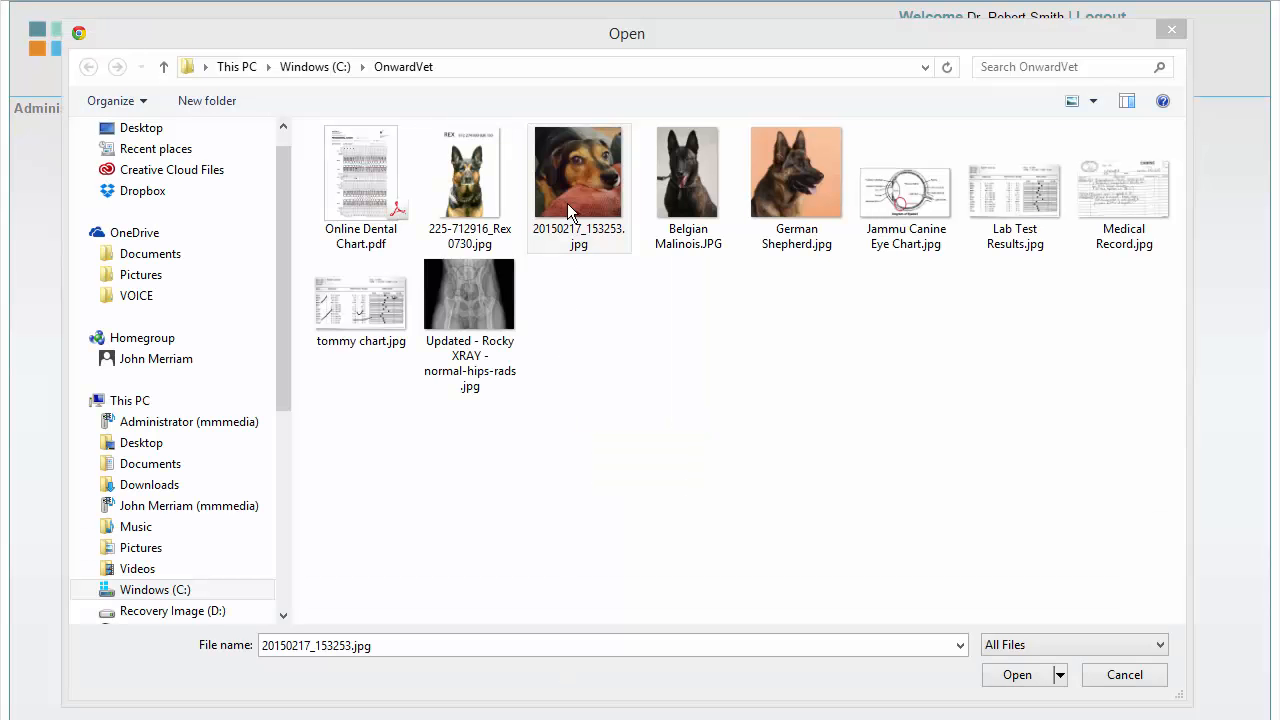
double_click(578, 161)
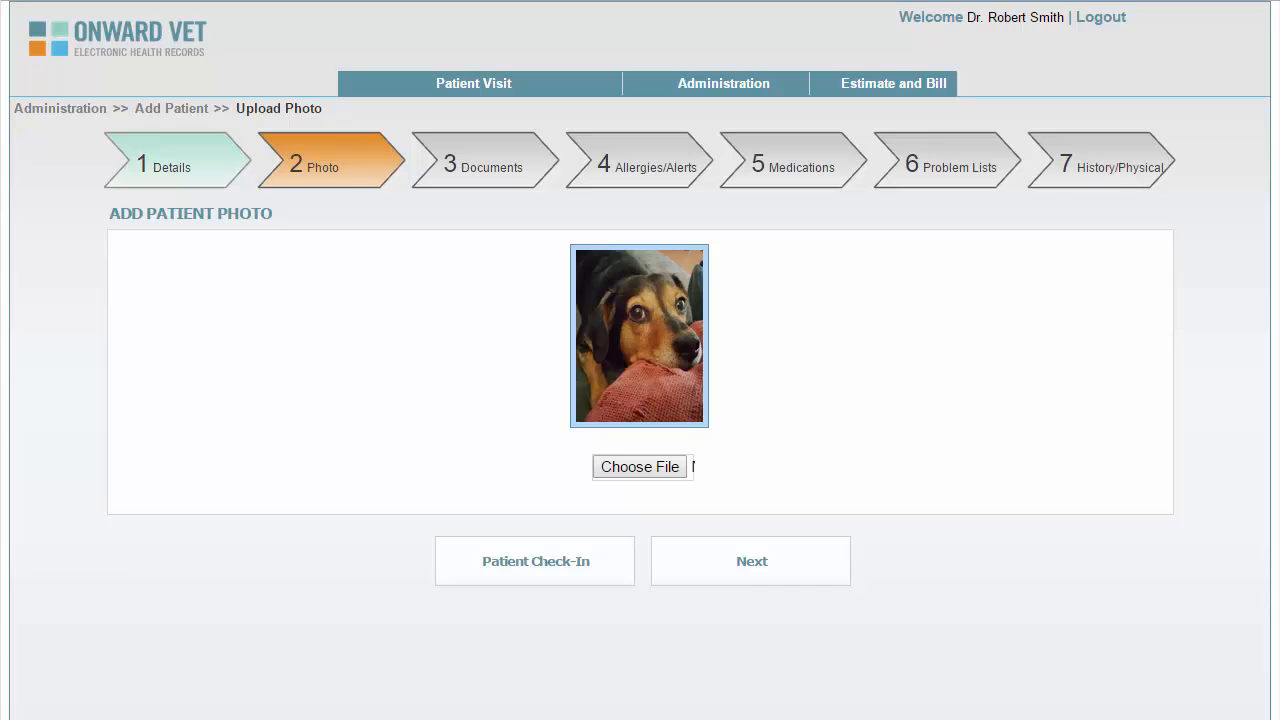
Upload the normal hips X-ray file under the Radiology document category
left_click(752, 561)
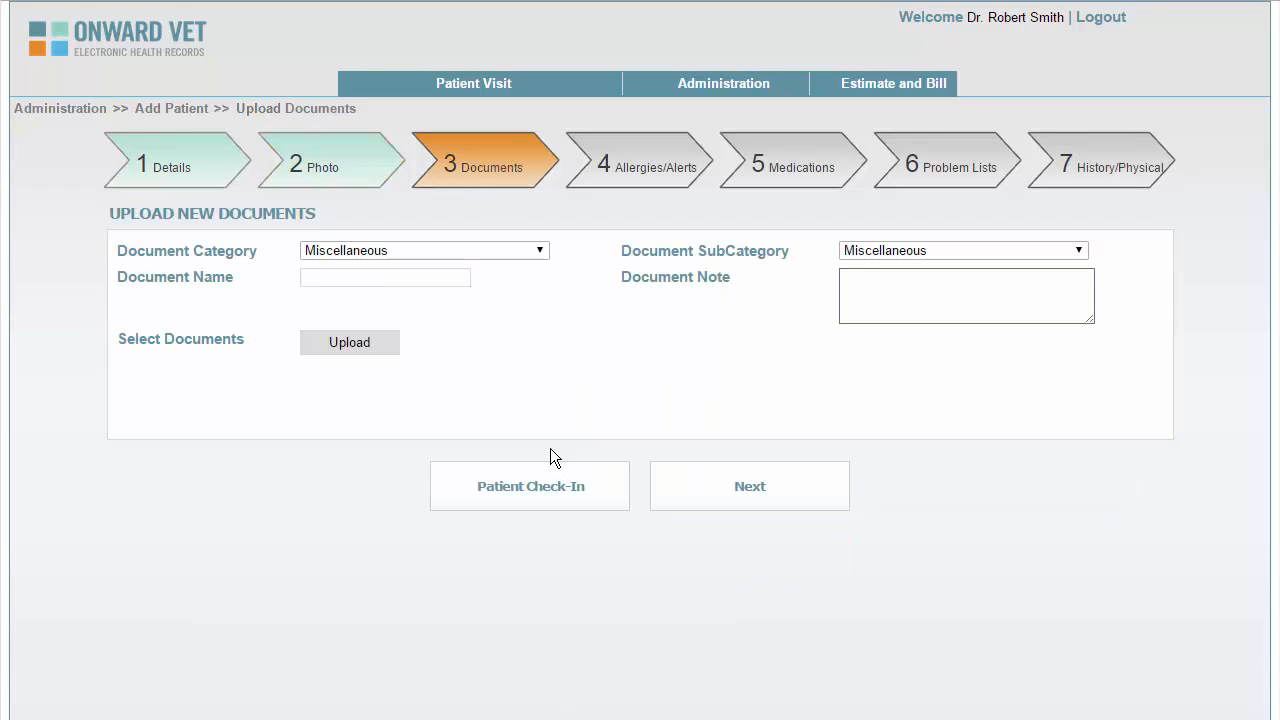
left_click(541, 251)
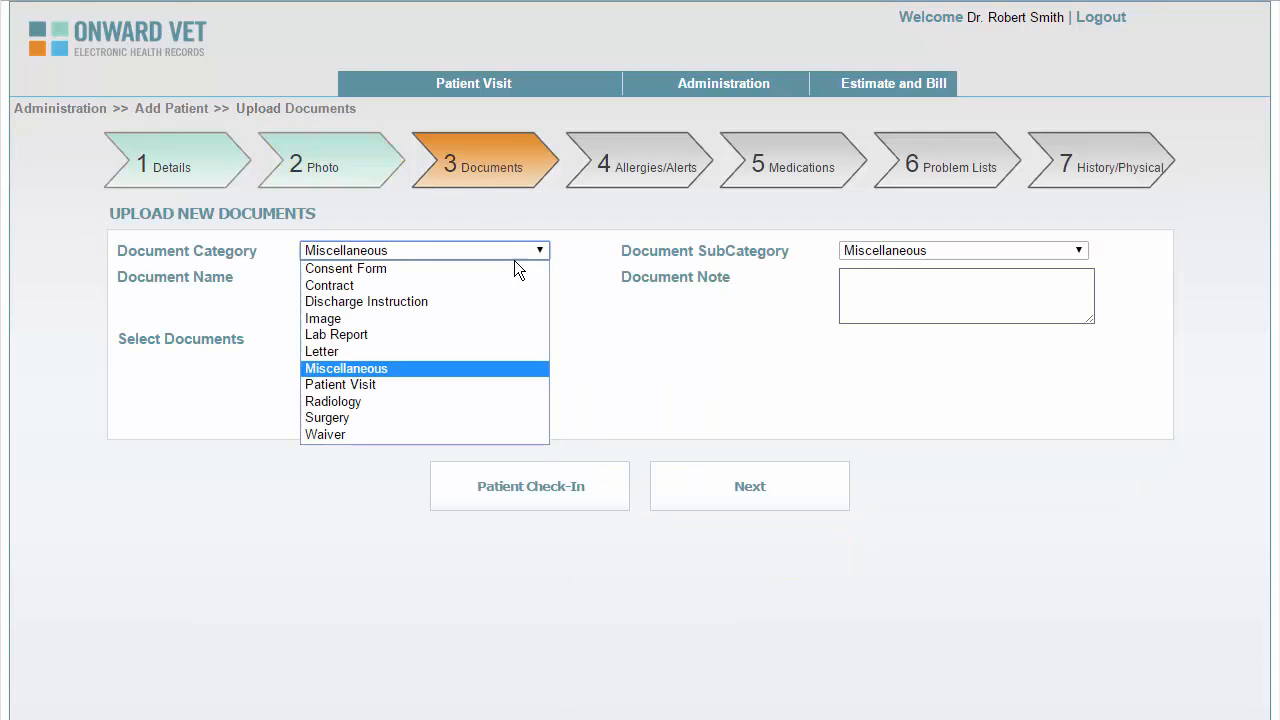
left_click(333, 401)
left_click(350, 343)
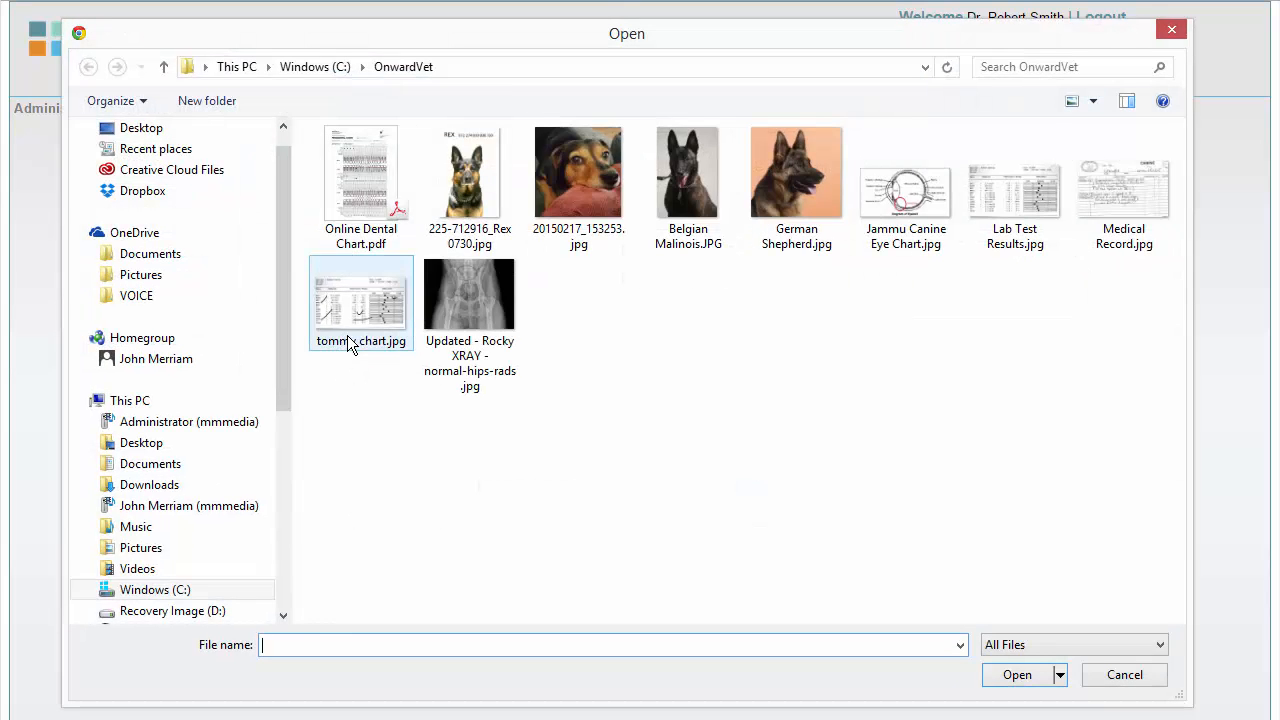
double_click(455, 300)
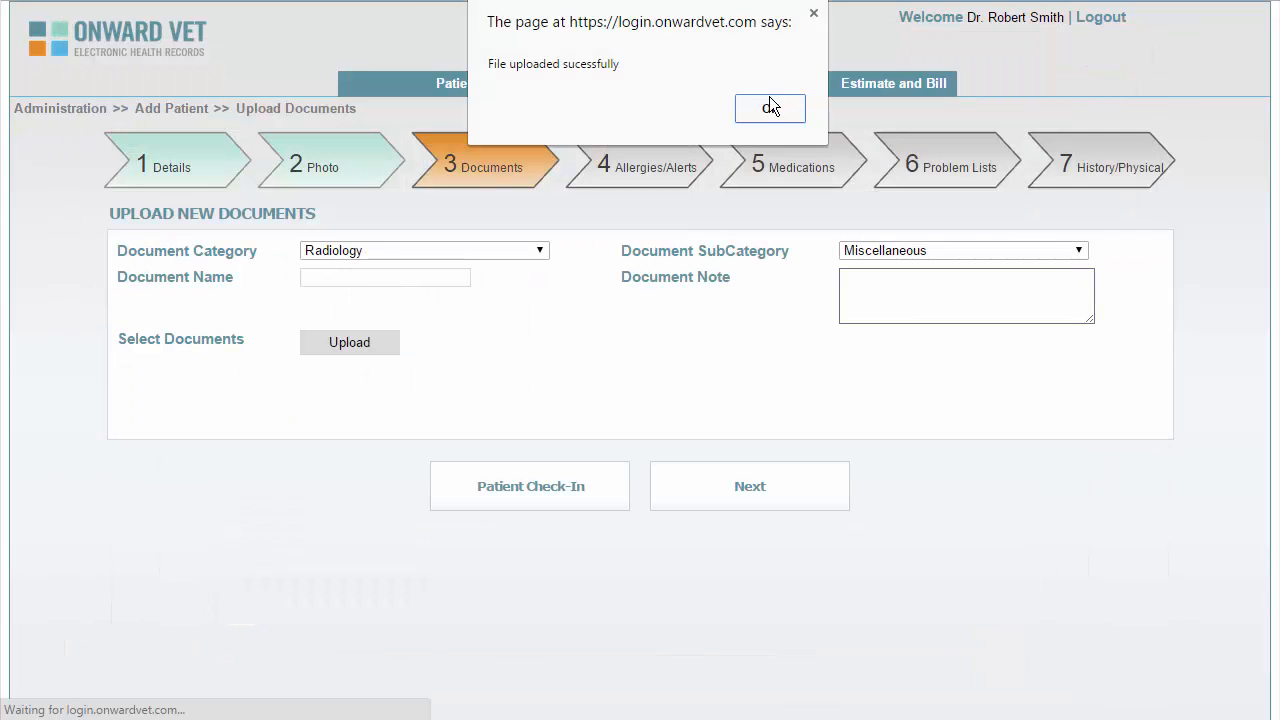
left_click(770, 107)
Name the document 'Hip X Ray' and continue to Allergies/Alerts
left_click(400, 280)
type("Hip X Ray")
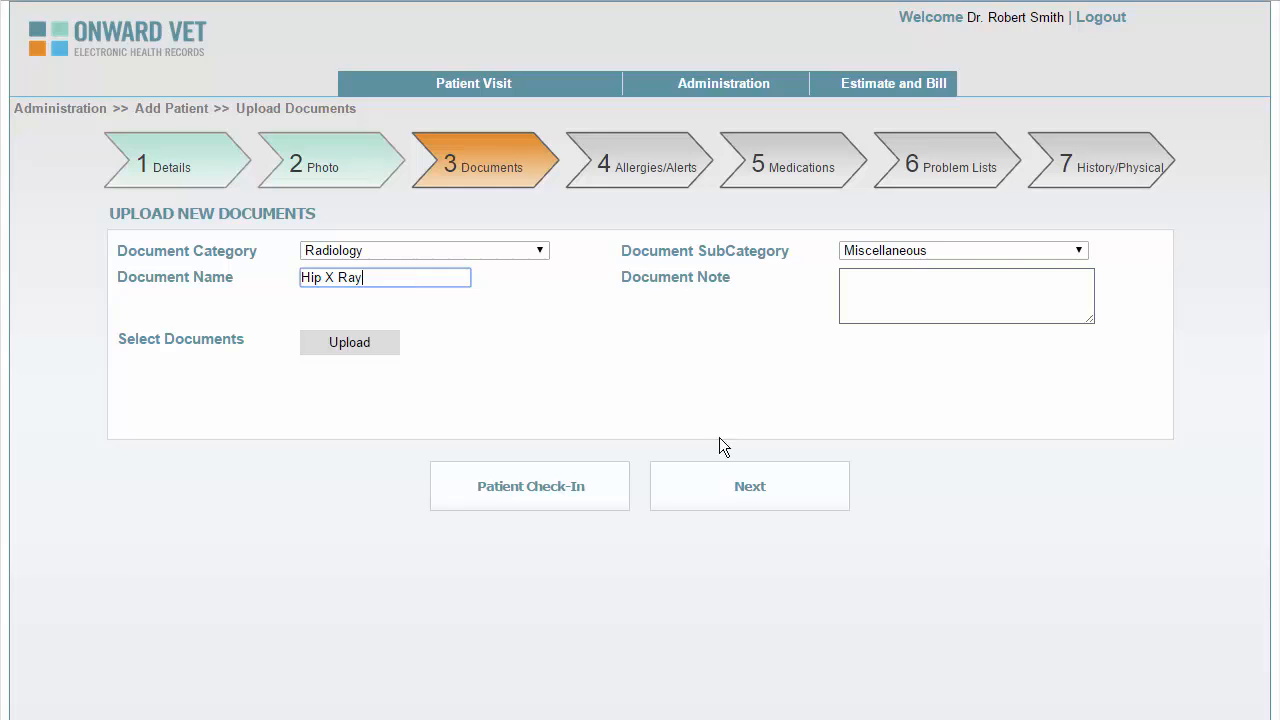
left_click(745, 486)
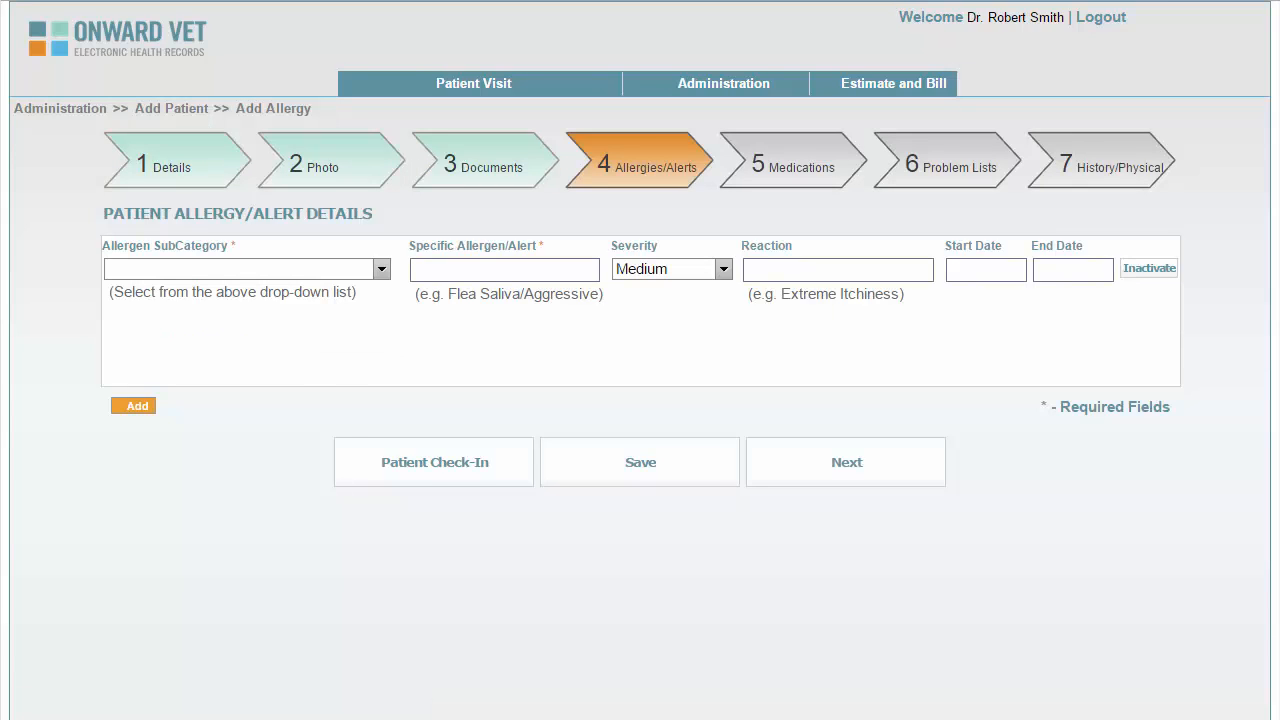